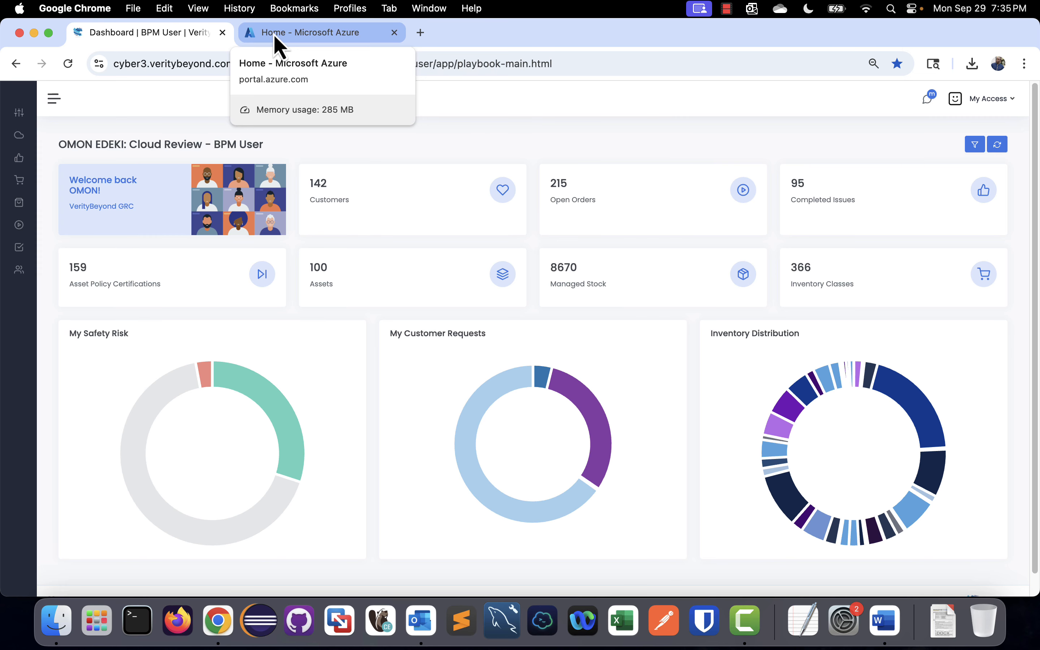
Switch to the Azure portal and open the list of enterprise applications in Microsoft Entra ID
click(273, 34)
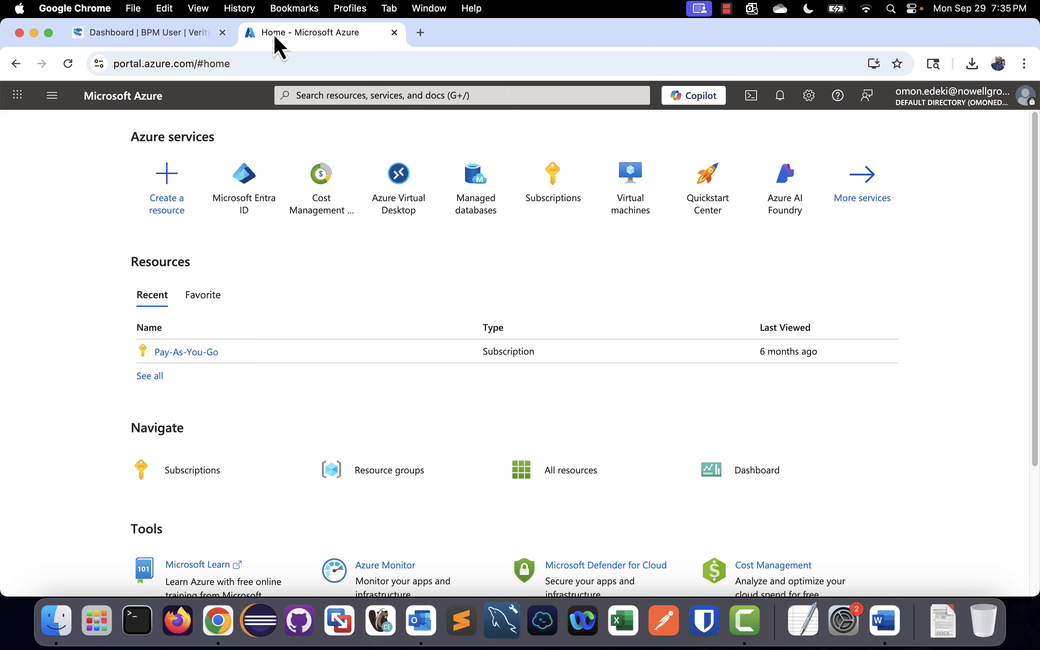
click(244, 185)
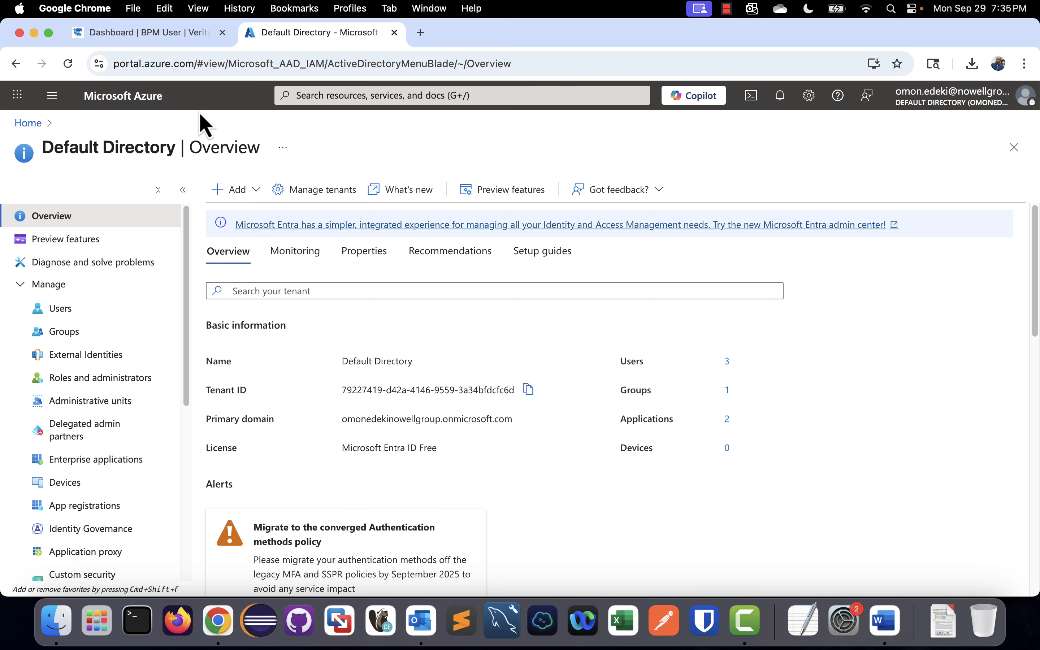
click(129, 107)
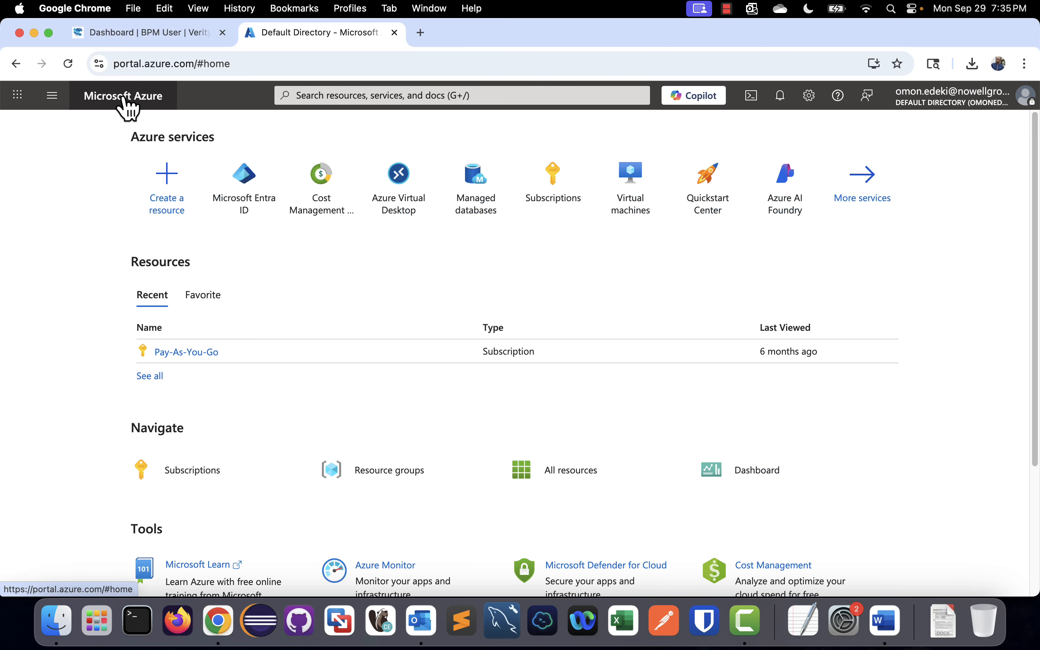
click(252, 198)
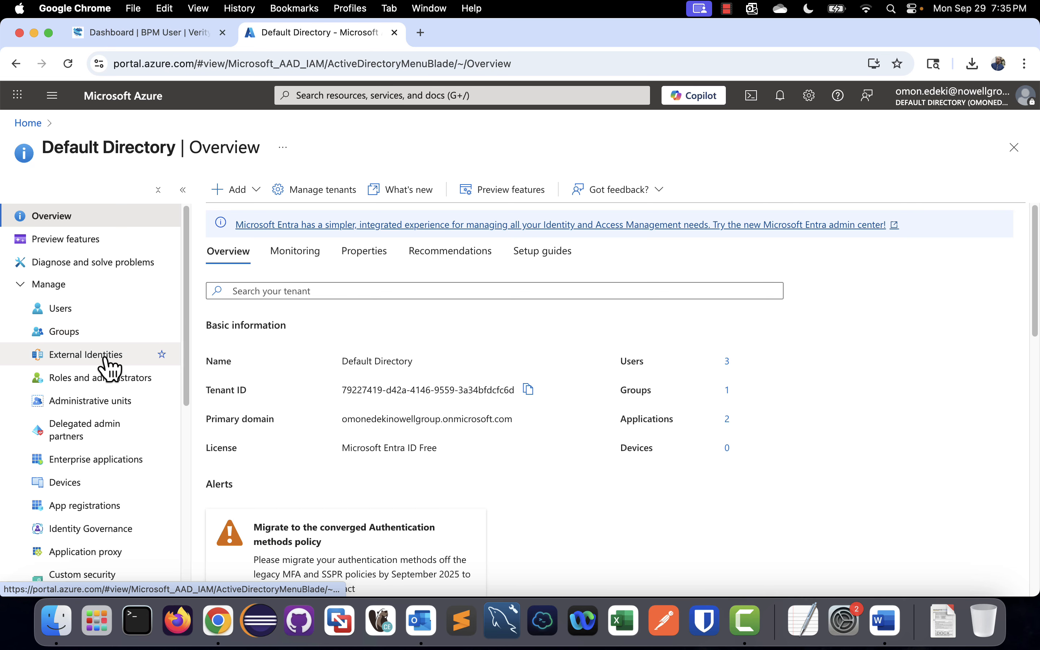
click(99, 462)
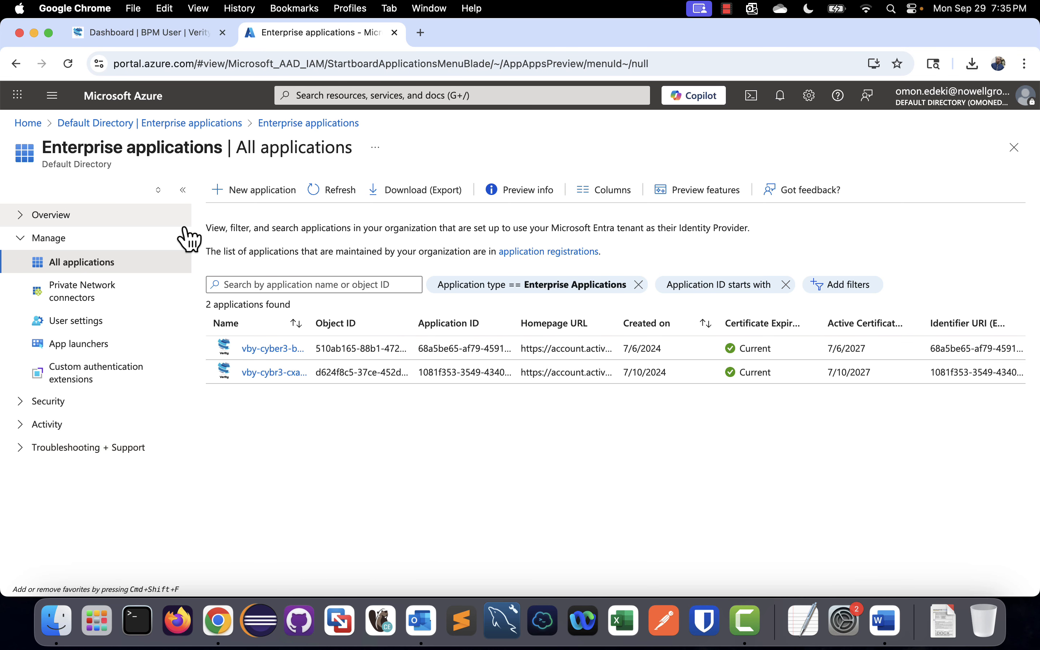
Start creating your own application from the Microsoft Entra App Gallery
click(266, 193)
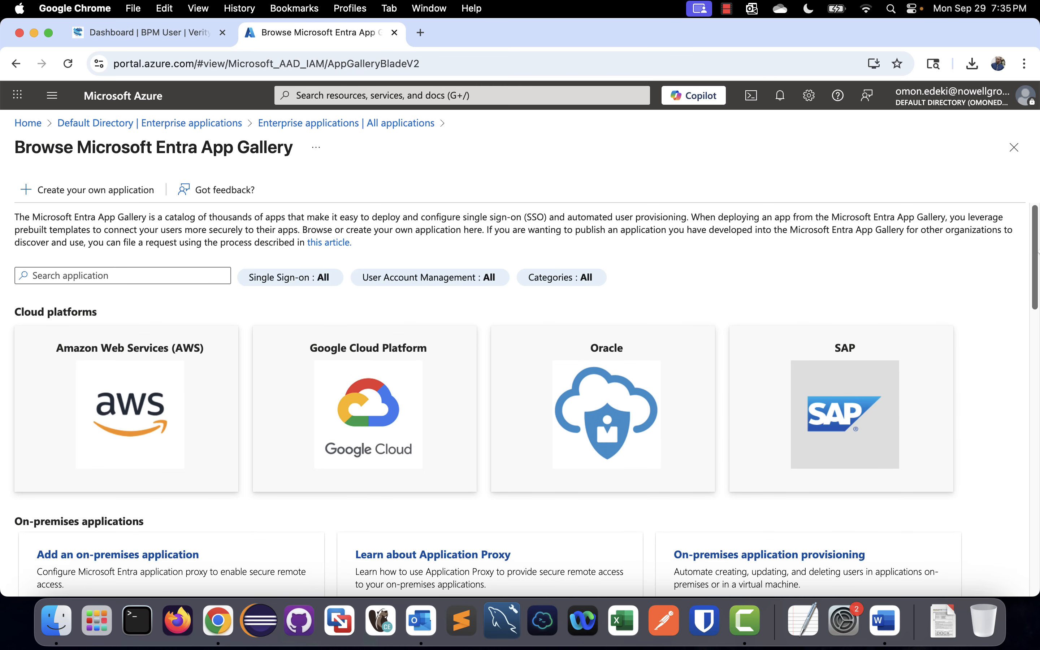
mouse_move(1039, 253)
mouse_down()
mouse_move(1037, 283)
mouse_move(1037, 256)
mouse_up()
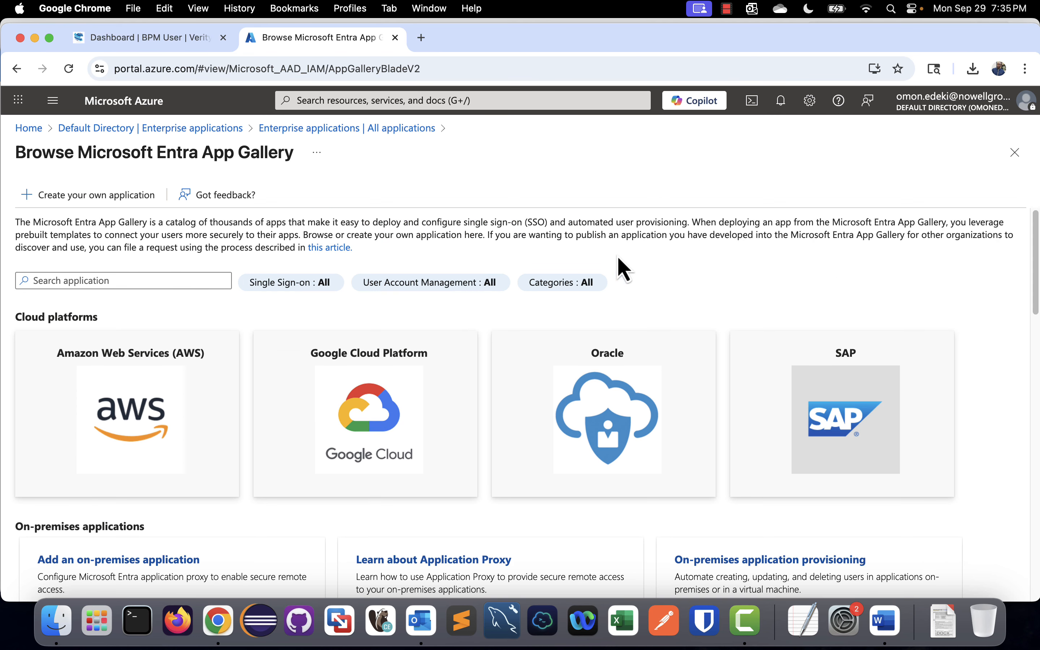
click(69, 200)
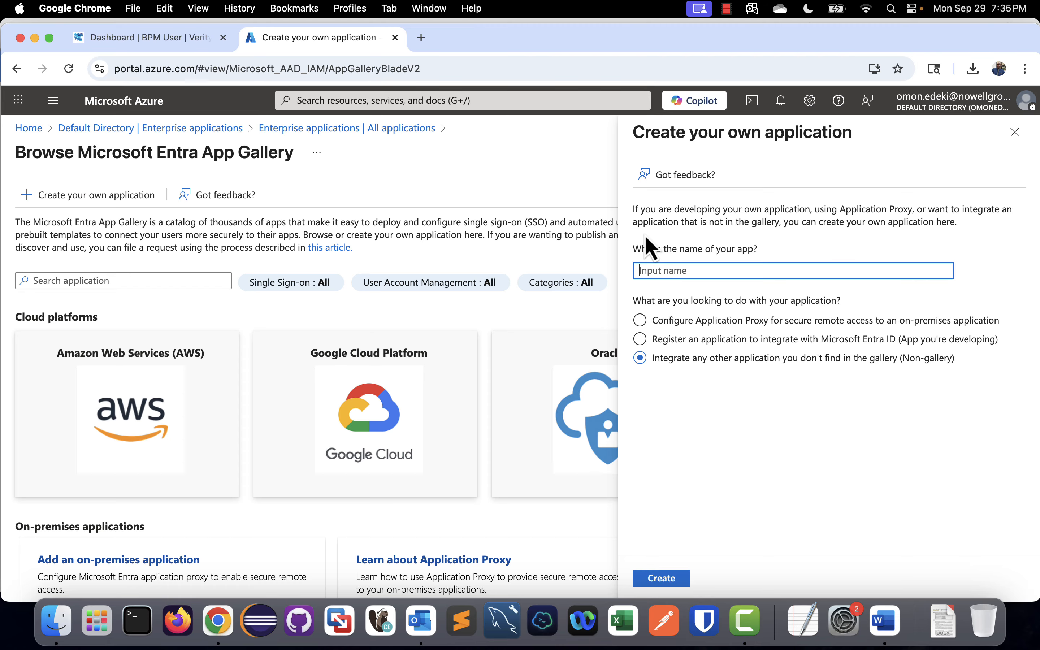
Name the new non-gallery application veritybeyond-bpm
text(veritybeyond)
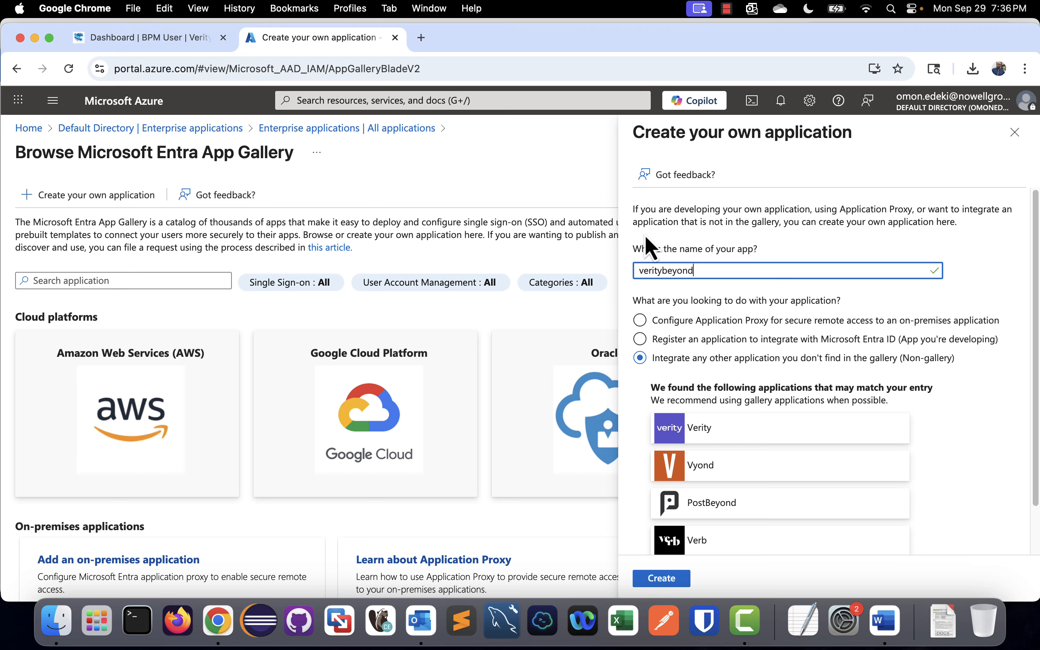
text(-grc-clou)
key(BackSpace)
key(BackSpace)
key(BackSpace)
key(BackSpace)
key(BackSpace)
key(BackSpace)
key(BackSpace)
key(BackSpace)
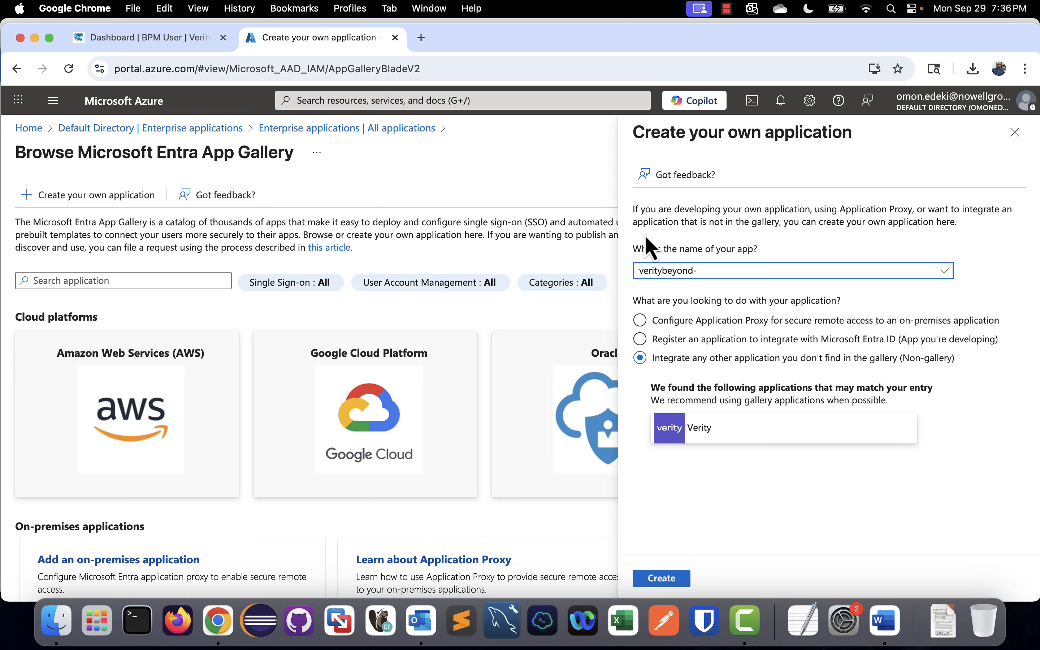
text(bpm)
key(BackSpace)
key(BackSpace)
text(pm)
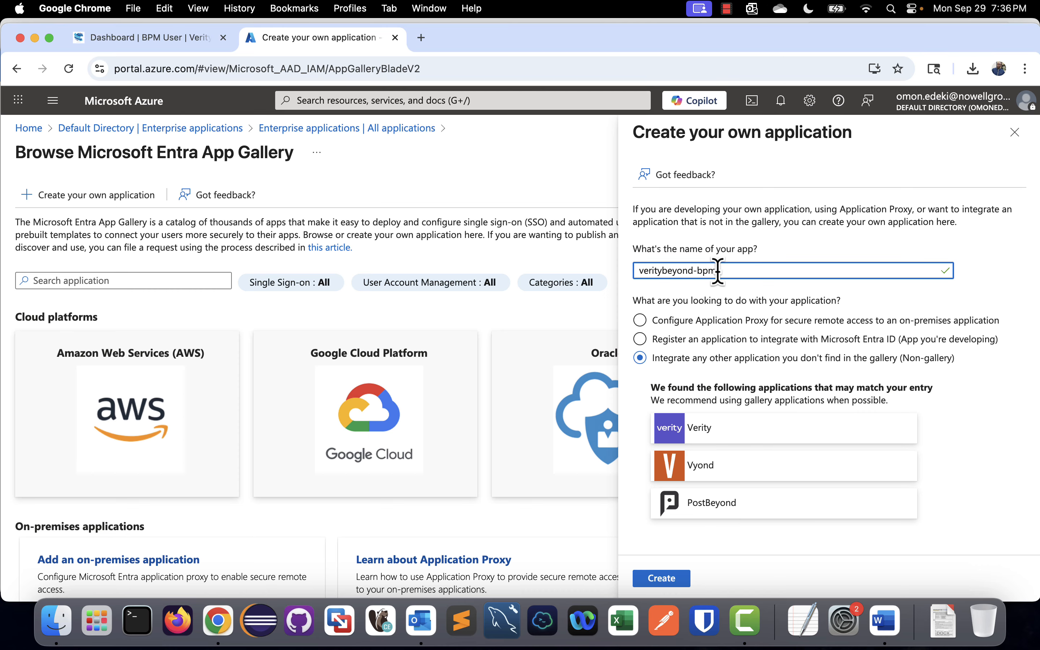
key(BackSpace)
key(BackSpace)
key(BackSpace)
text(cx)
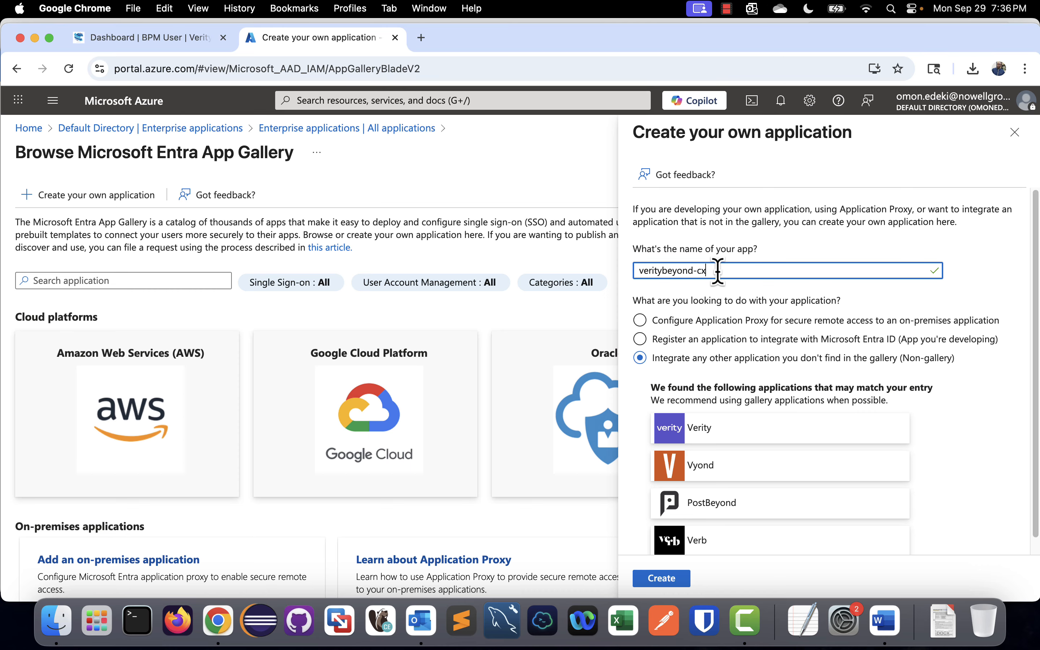
key(BackSpace)
key(BackSpace)
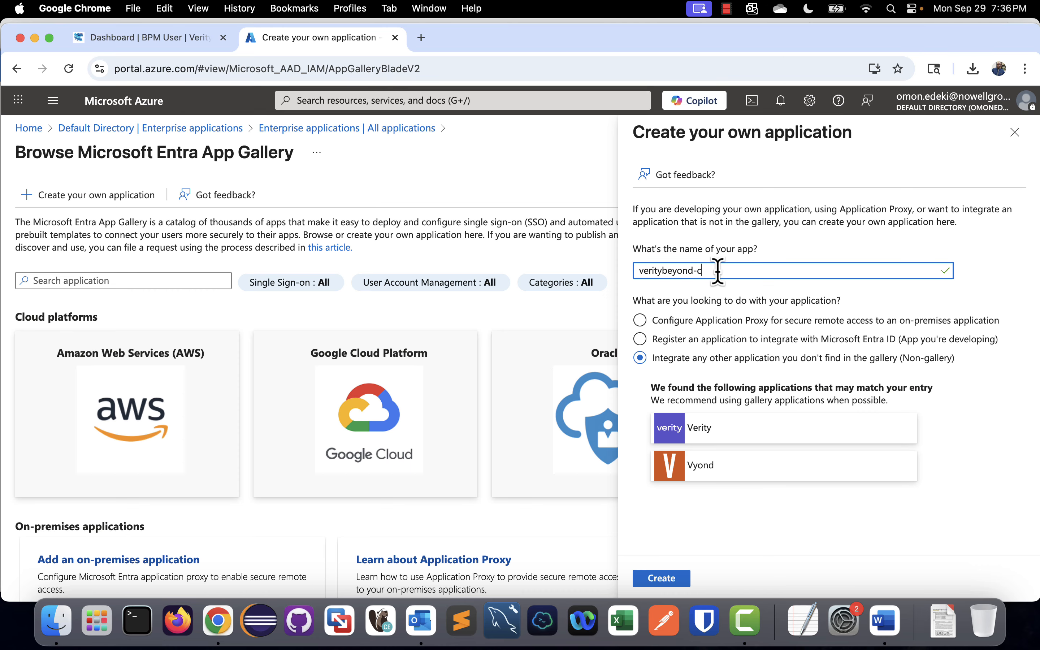
text(bpm)
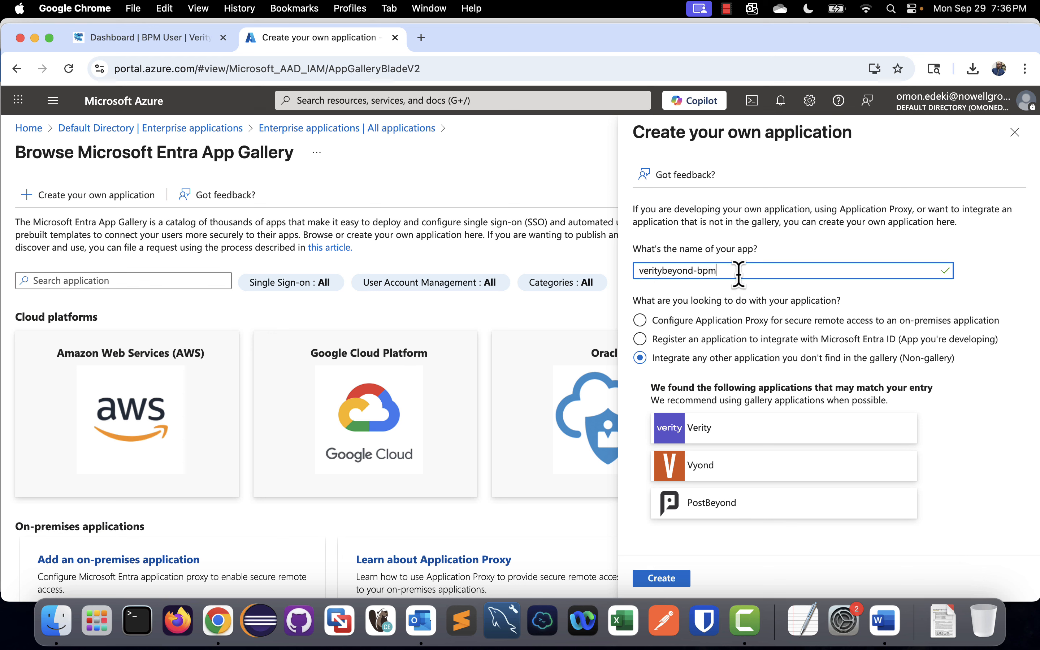
text(-acm)
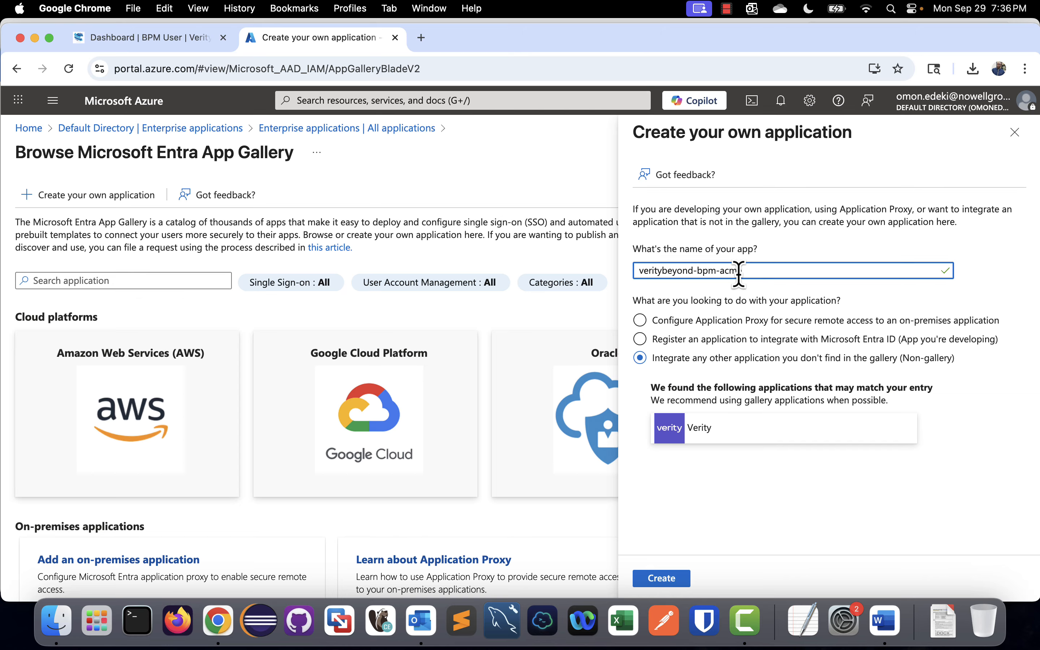
text(e-dev)
key(BackSpace)
key(BackSpace)
key(BackSpace)
text(t4)
key(BackSpace)
text(est)
key(BackSpace)
key(BackSpace)
key(BackSpace)
key(BackSpace)
key(BackSpace)
key(BackSpace)
key(BackSpace)
key(BackSpace)
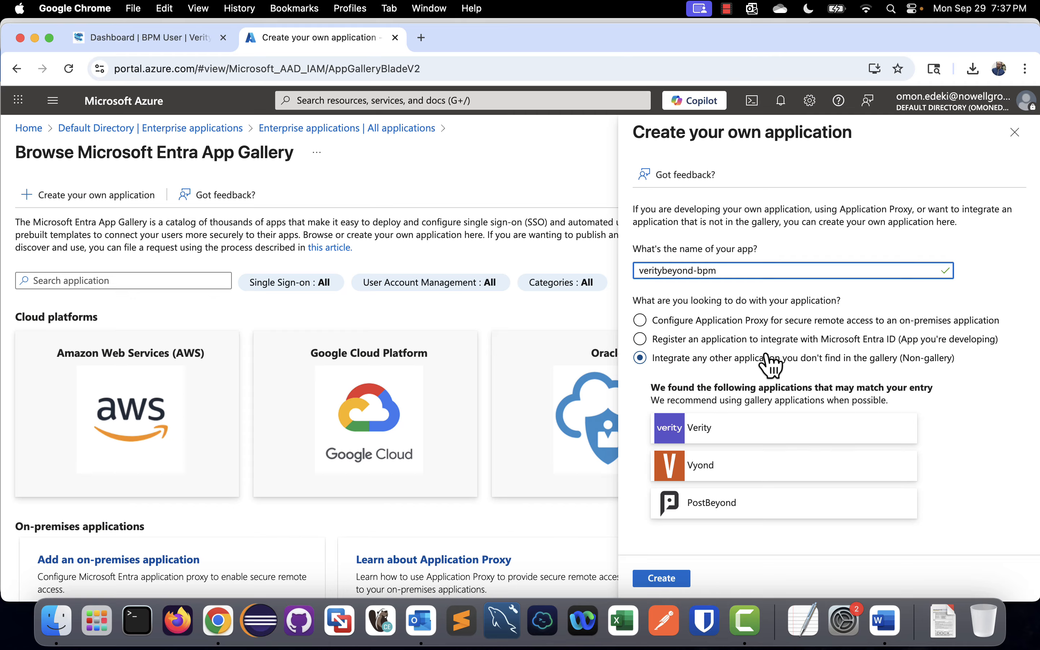
Create the veritybeyond-bpm application and open its users and groups assignments
click(664, 579)
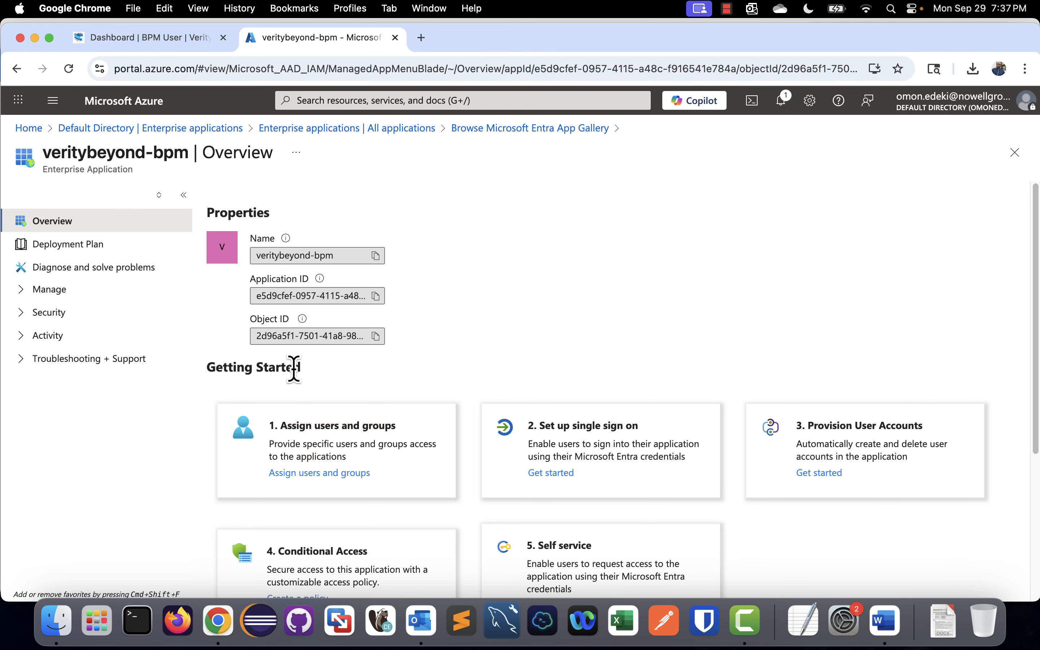
click(322, 475)
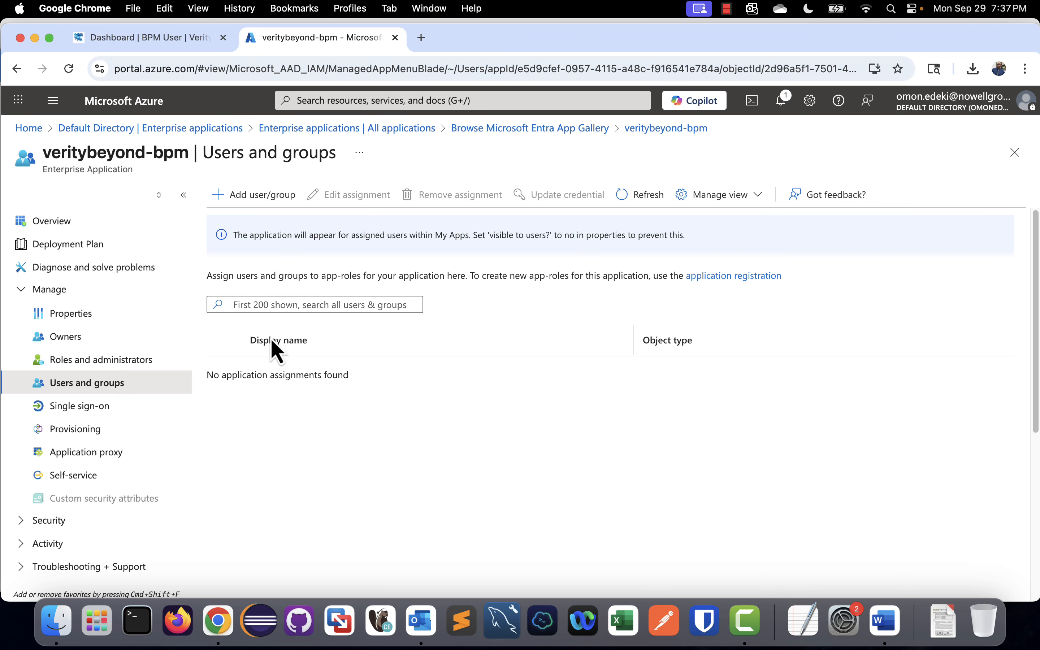
click(280, 305)
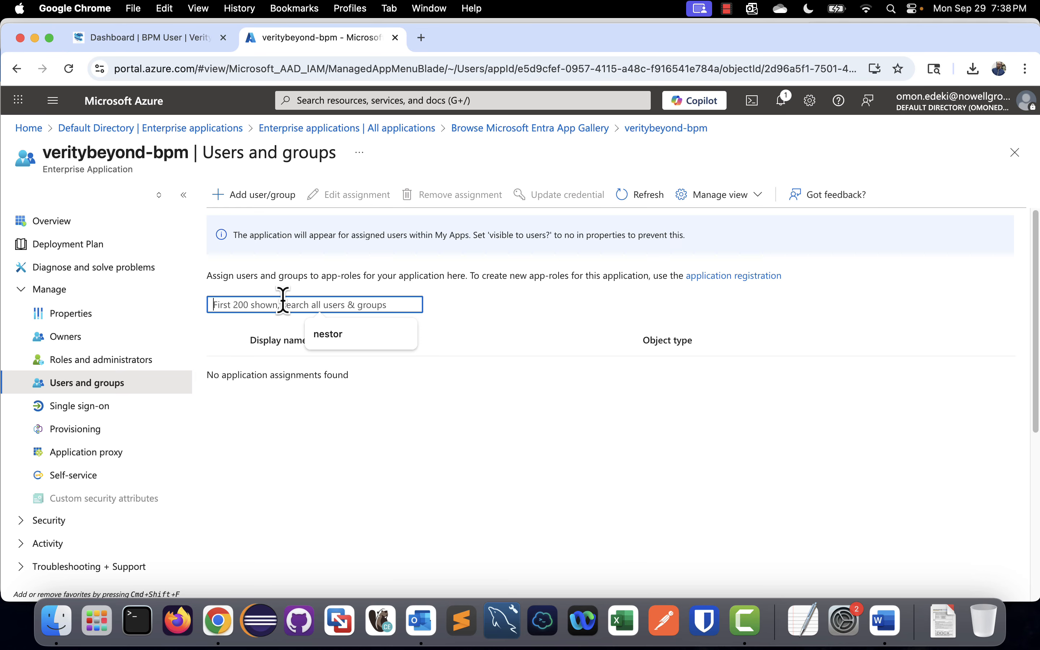
click(299, 288)
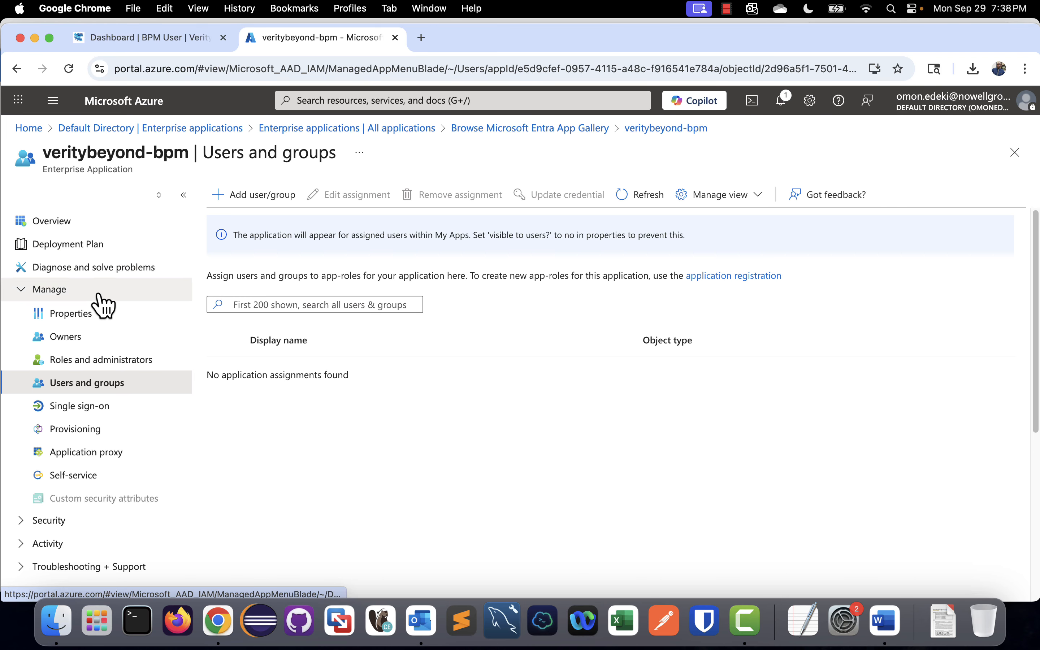
Choose SAML as the single sign-on method for veritybeyond-bpm and review its configuration and certificate sections
click(66, 228)
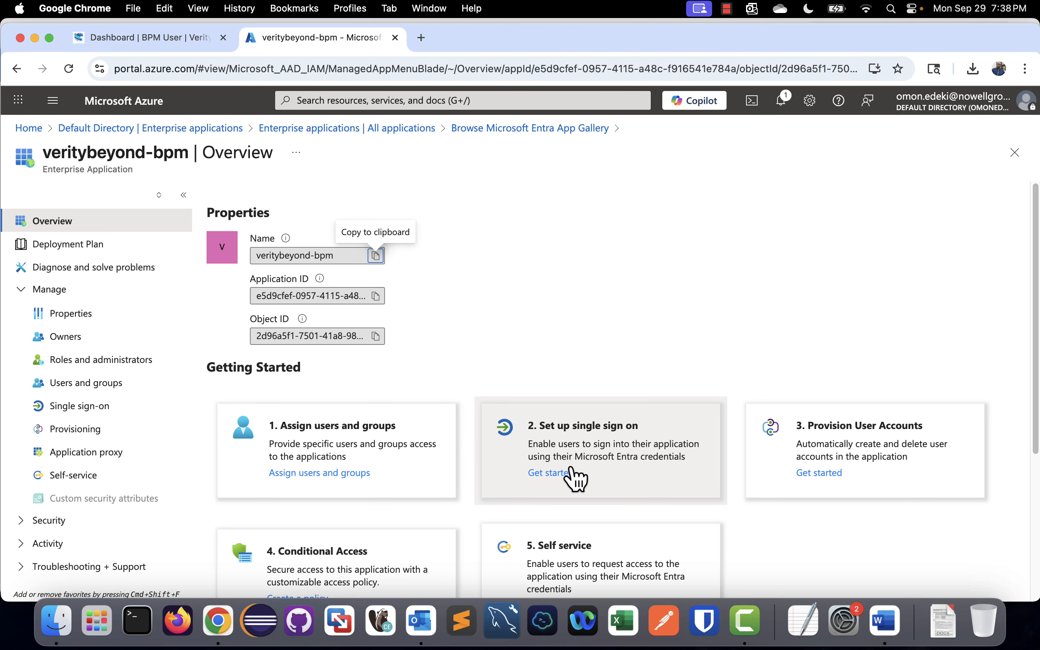
click(571, 467)
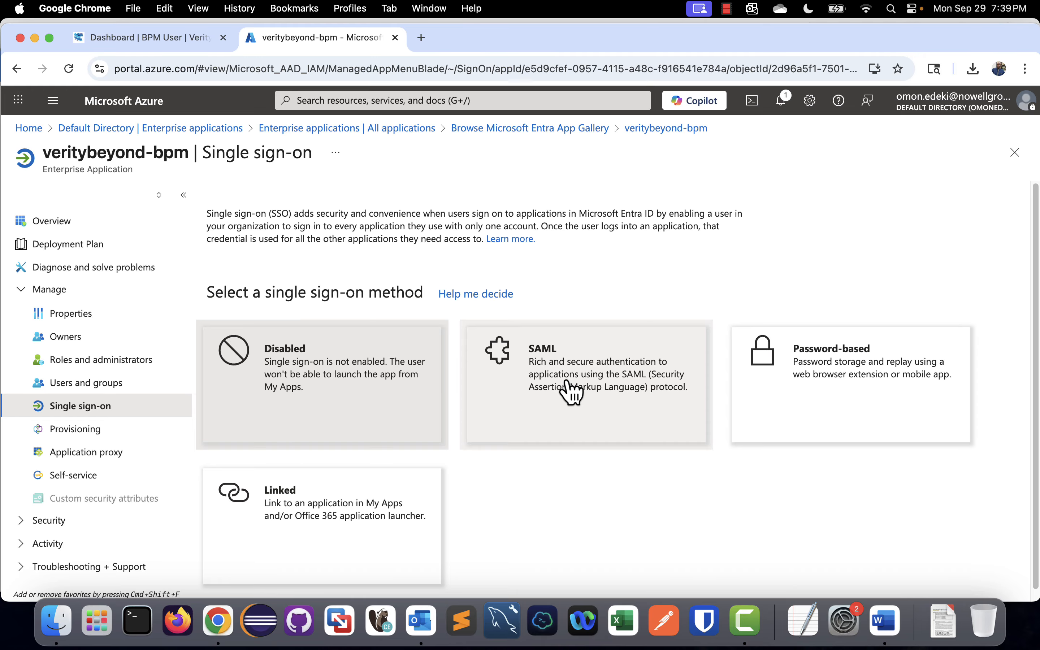
click(566, 381)
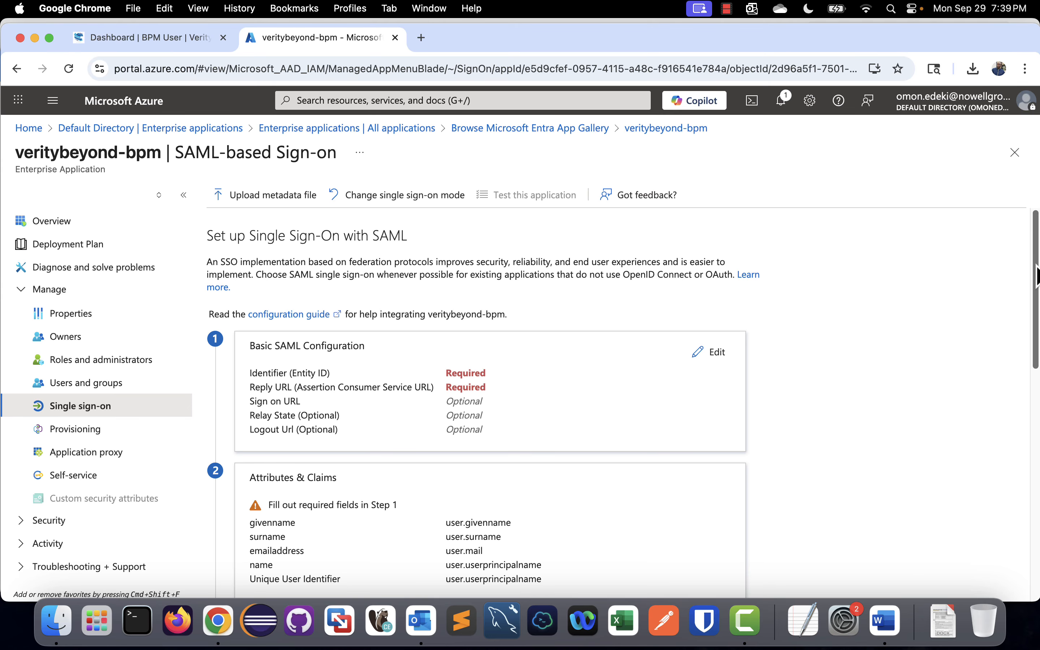
scroll(1036, 278, down, 3)
scroll(1036, 278, up, 2)
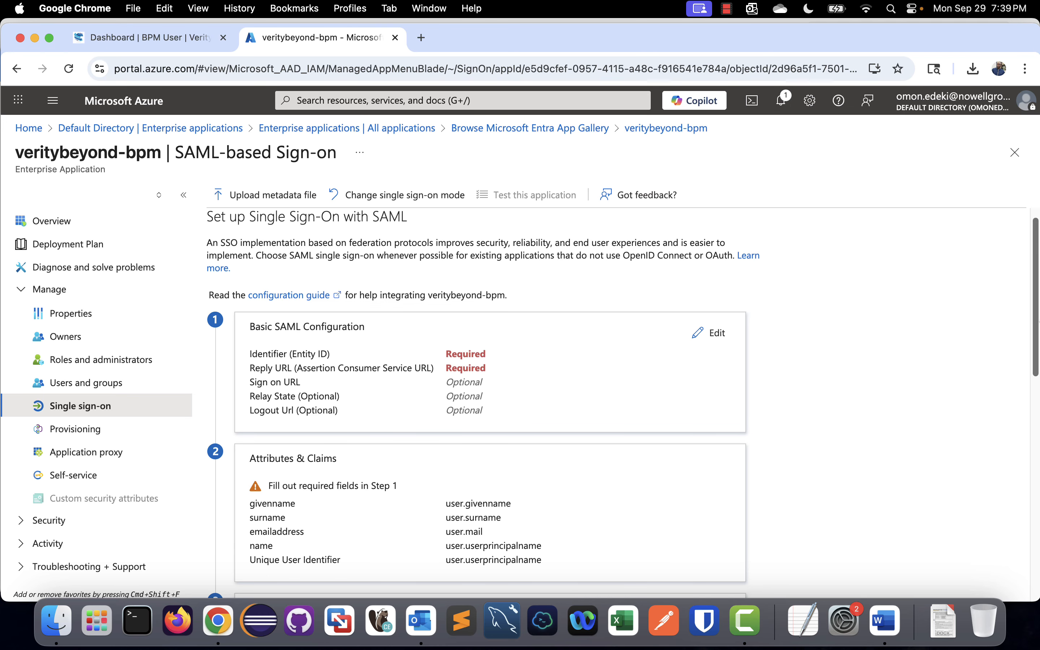
drag(1038, 339, 1039, 476)
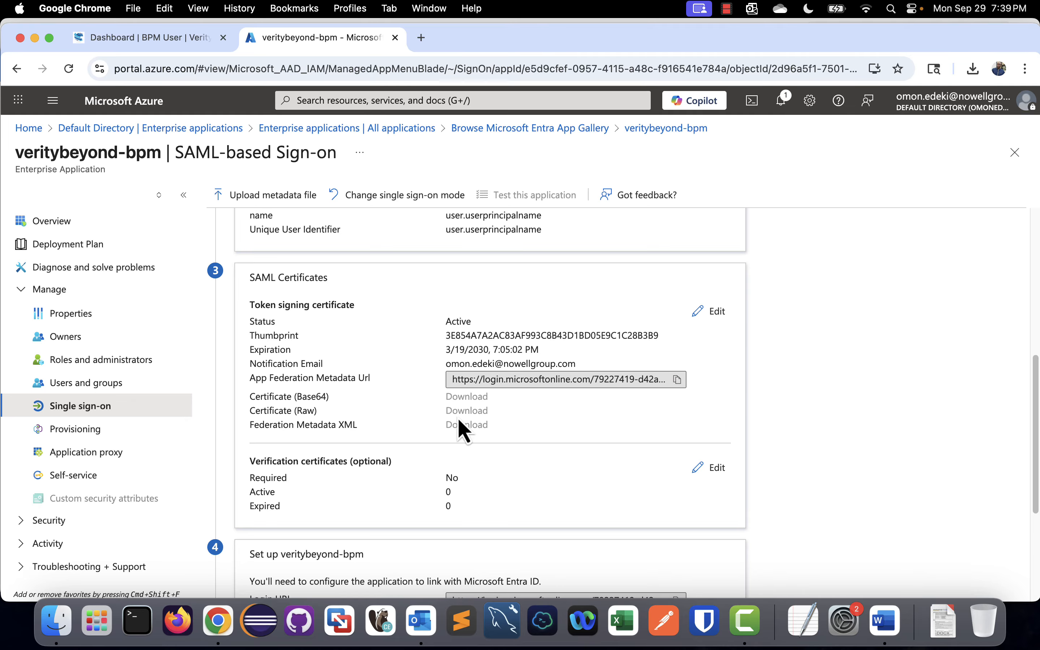
Open the SAML single sign-on settings of the existing vby-cyber3-bpmapp enterprise application
click(333, 134)
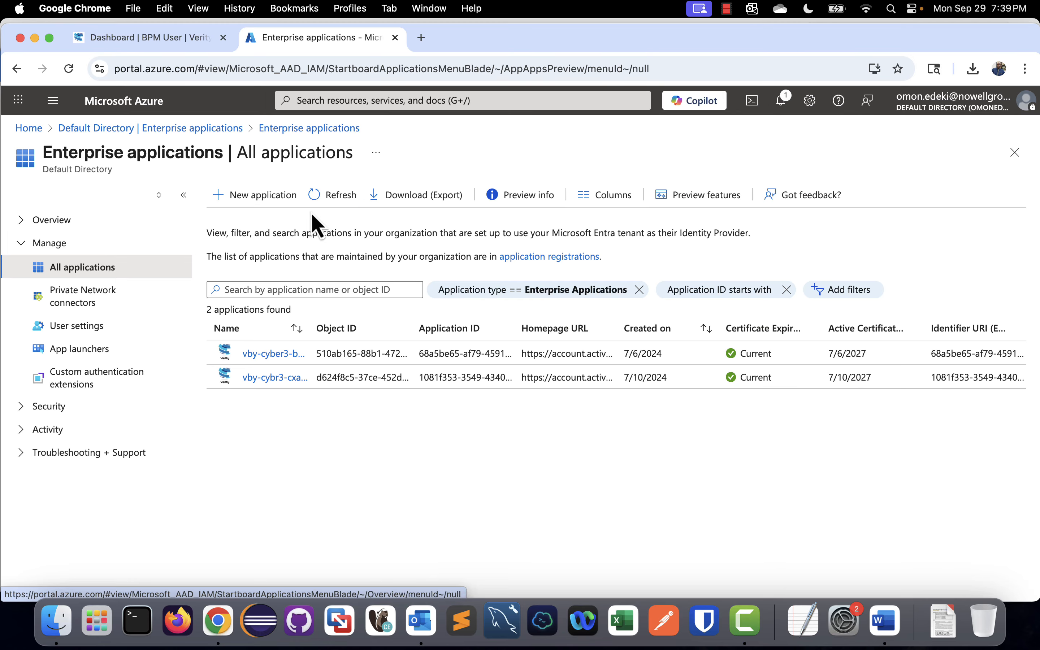
click(276, 354)
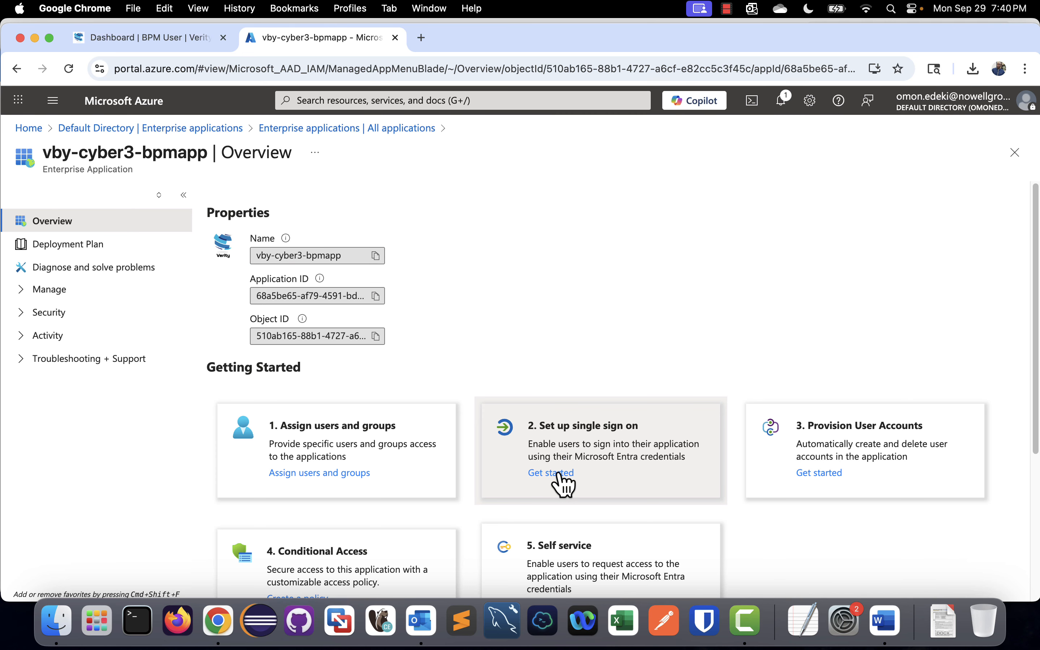
click(559, 471)
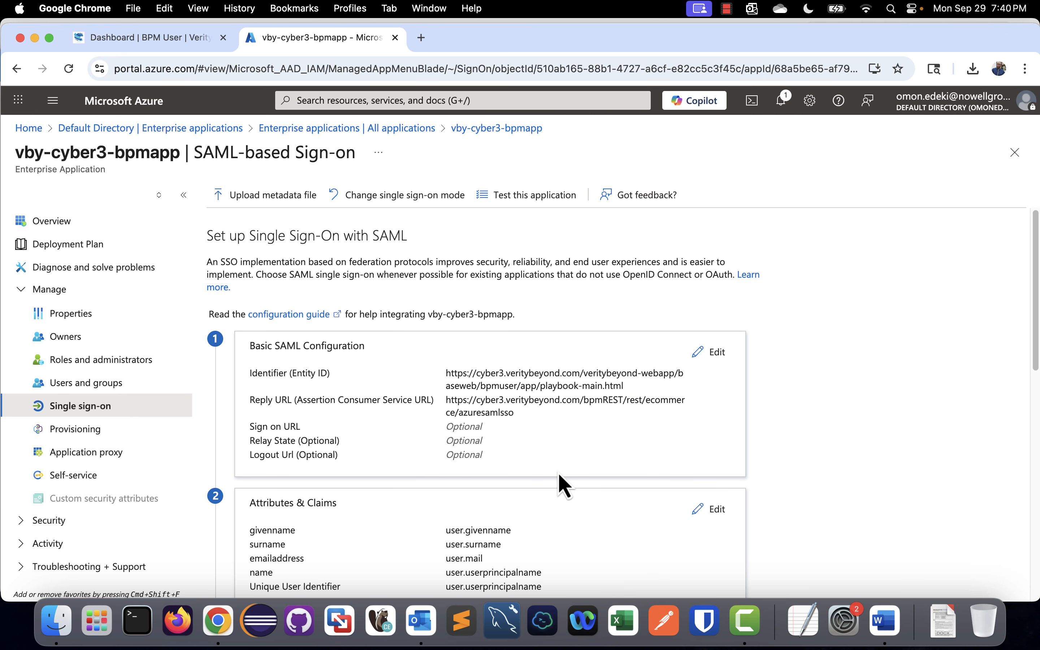
Download the Federation Metadata XML from the SAML certificates of vby-cyber3-bpmapp
click(1026, 70)
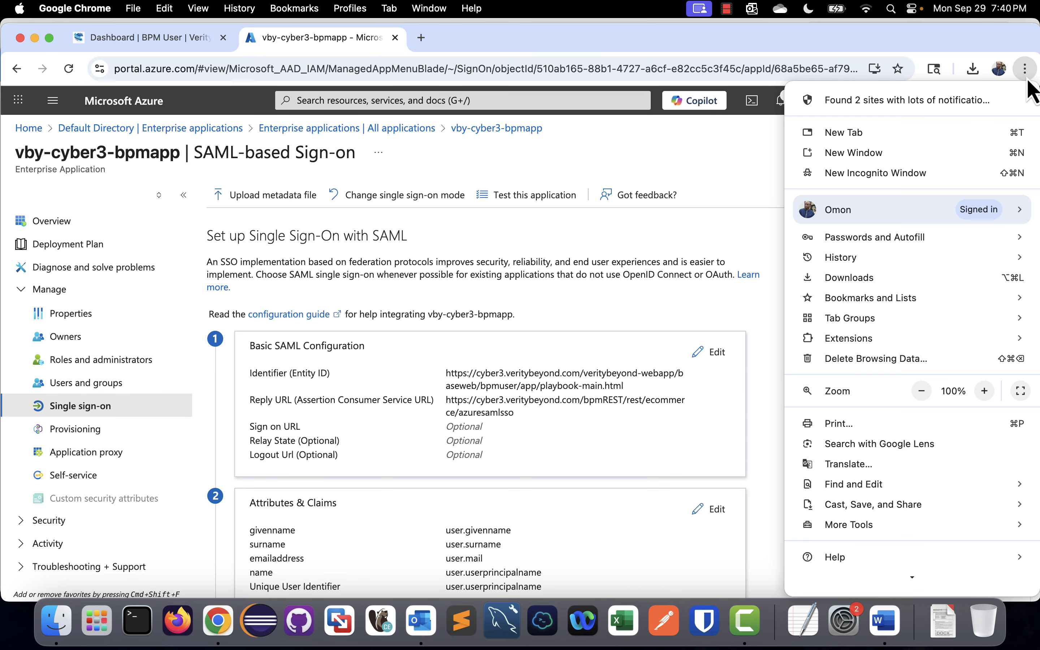
click(985, 392)
click(985, 391)
click(748, 383)
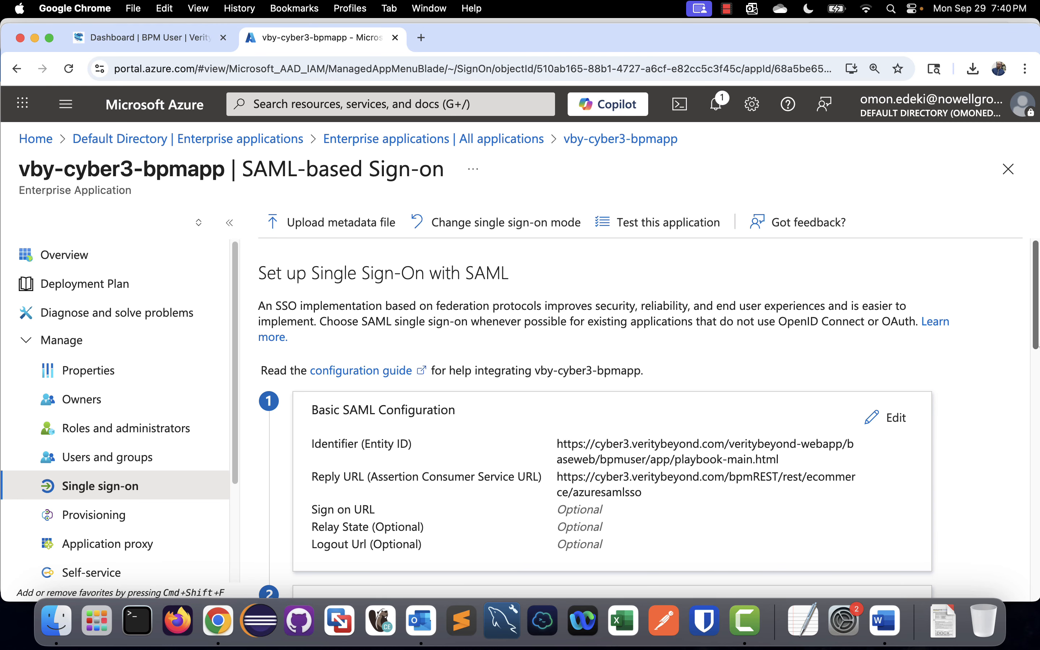
scroll(1037, 370, down, 3)
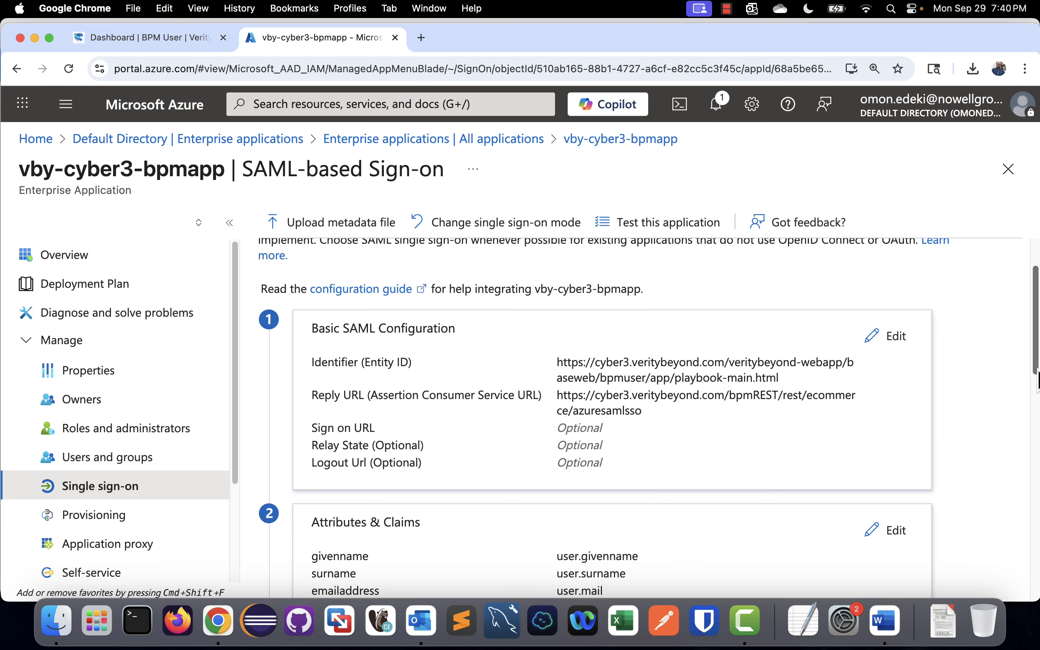
scroll(1037, 381, down, 7)
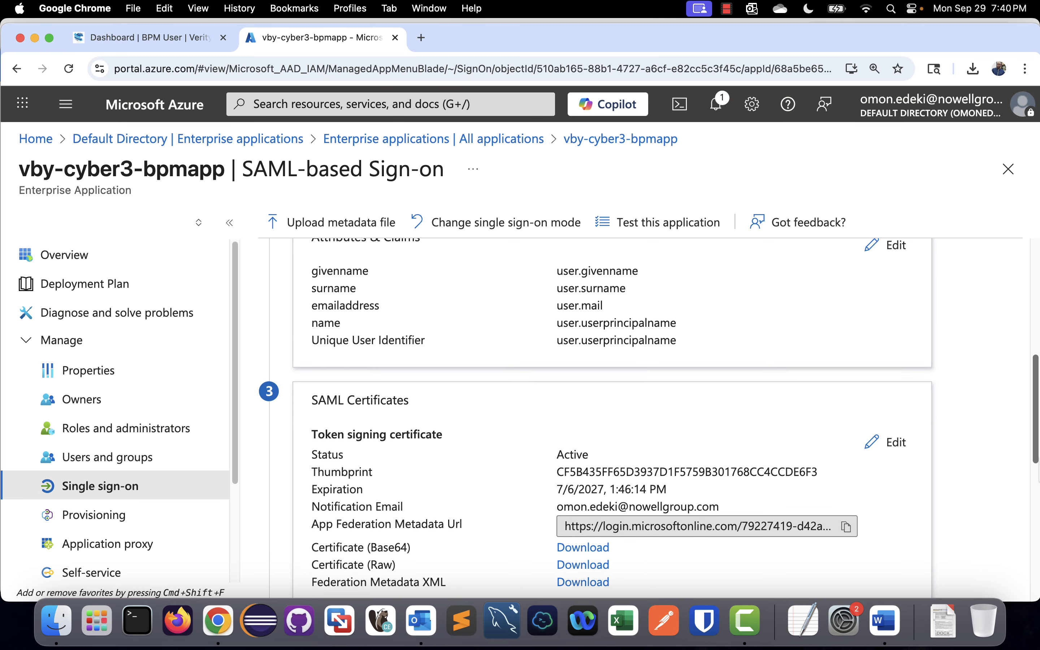
scroll(648, 419, down, 1)
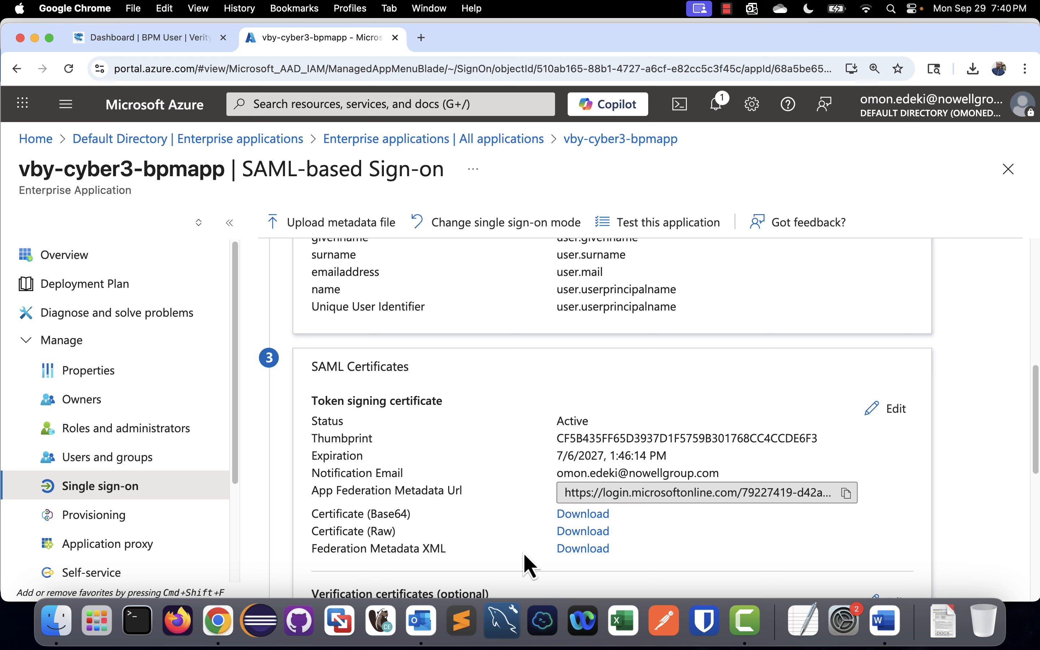
click(570, 559)
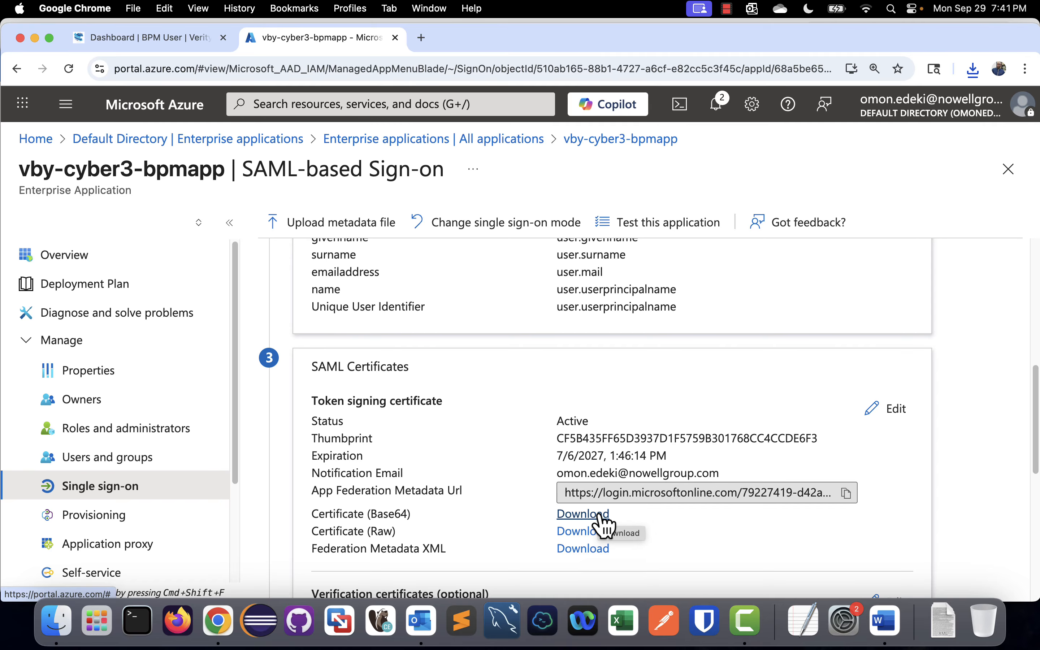
Switch to the VerityBeyond web app and view the Cloud Access app users and the account profile settings
click(189, 44)
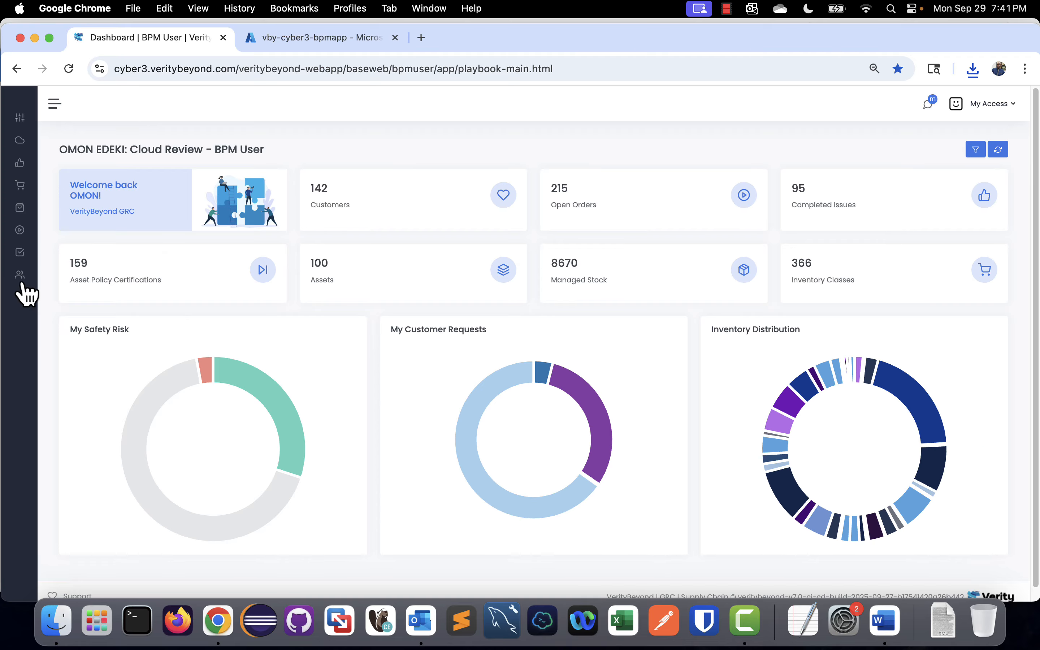
mouse_move(22, 281)
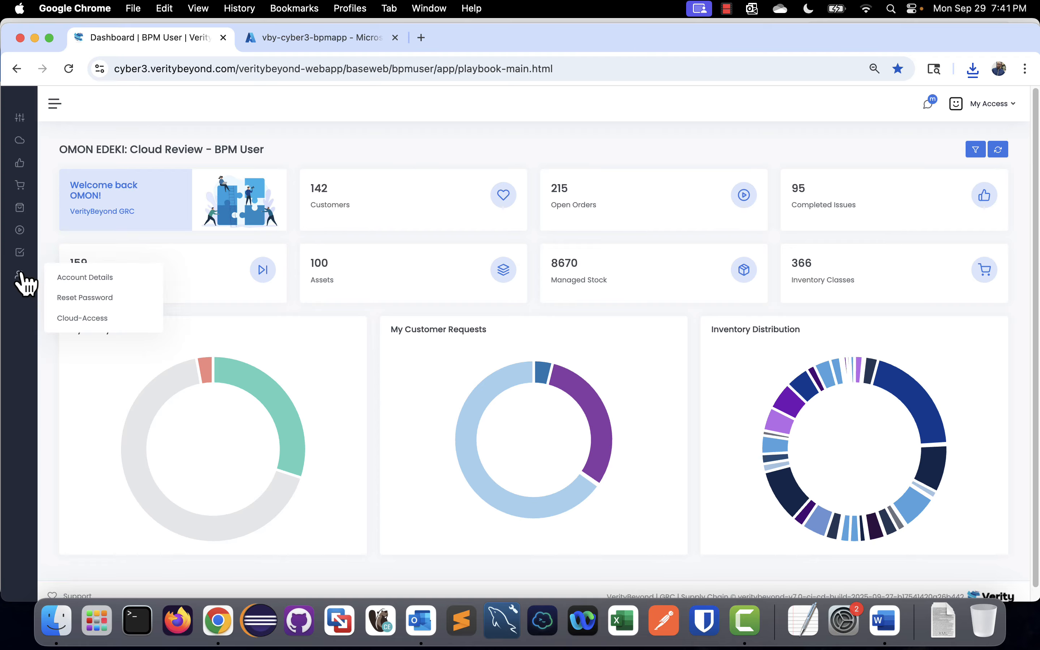
click(80, 321)
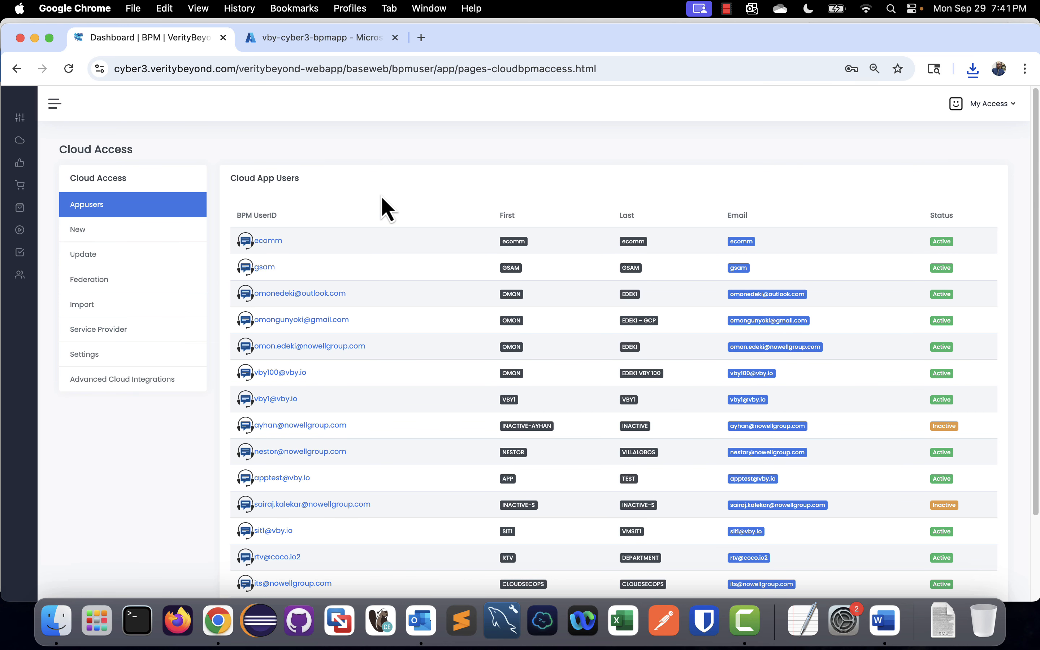
click(963, 109)
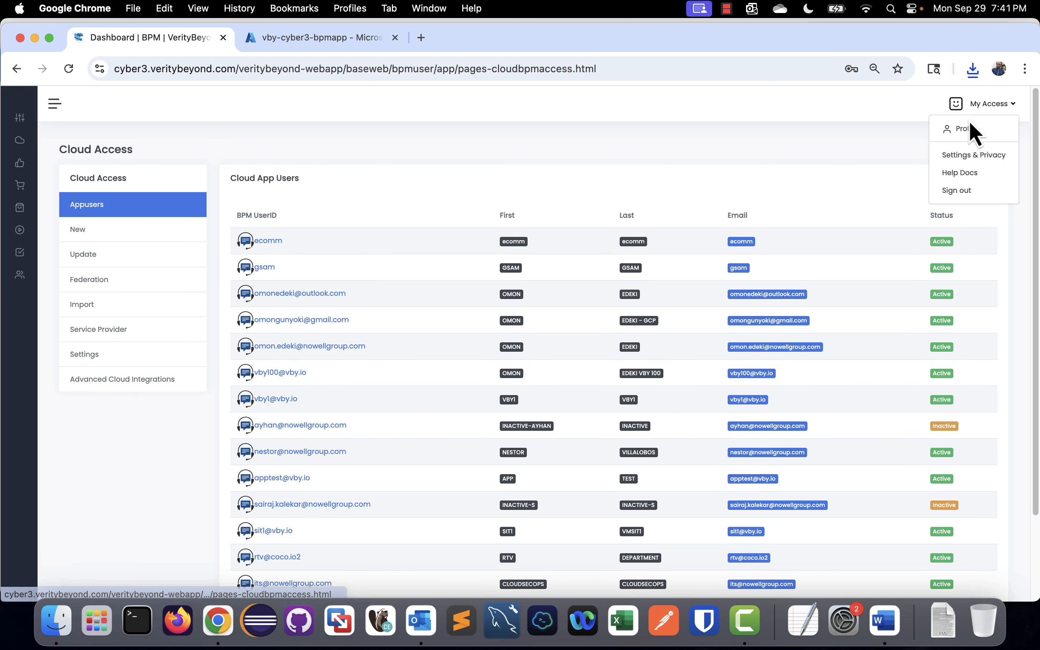
click(973, 136)
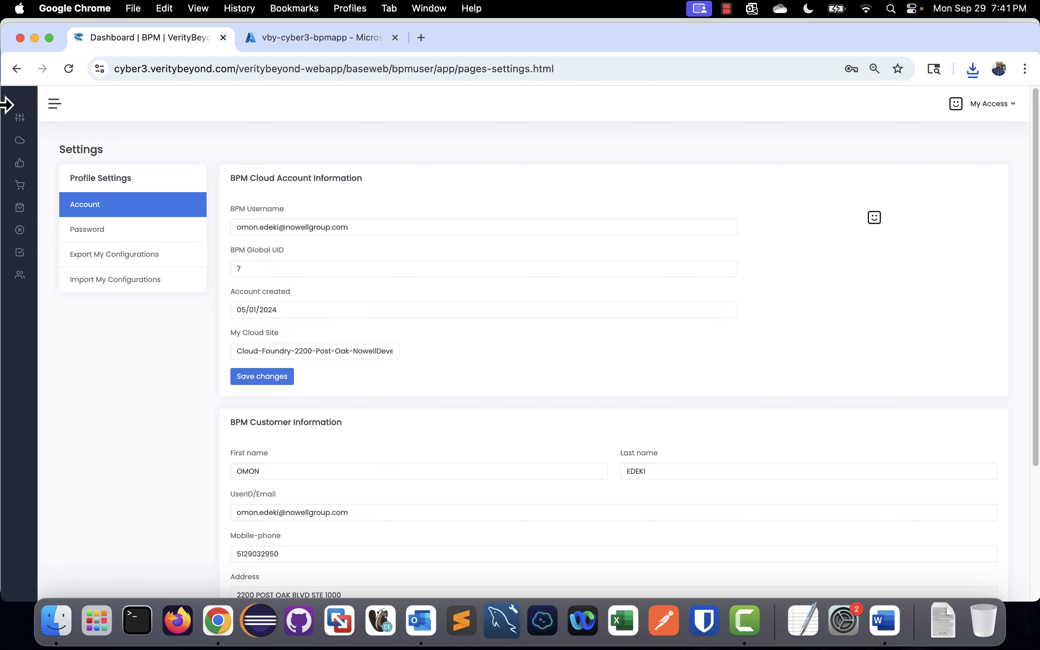
Open the Azure Cloud EntraID SSO SAML Setup form from Cloud Access's Advanced Cloud Integrations
click(20, 103)
mouse_move(19, 284)
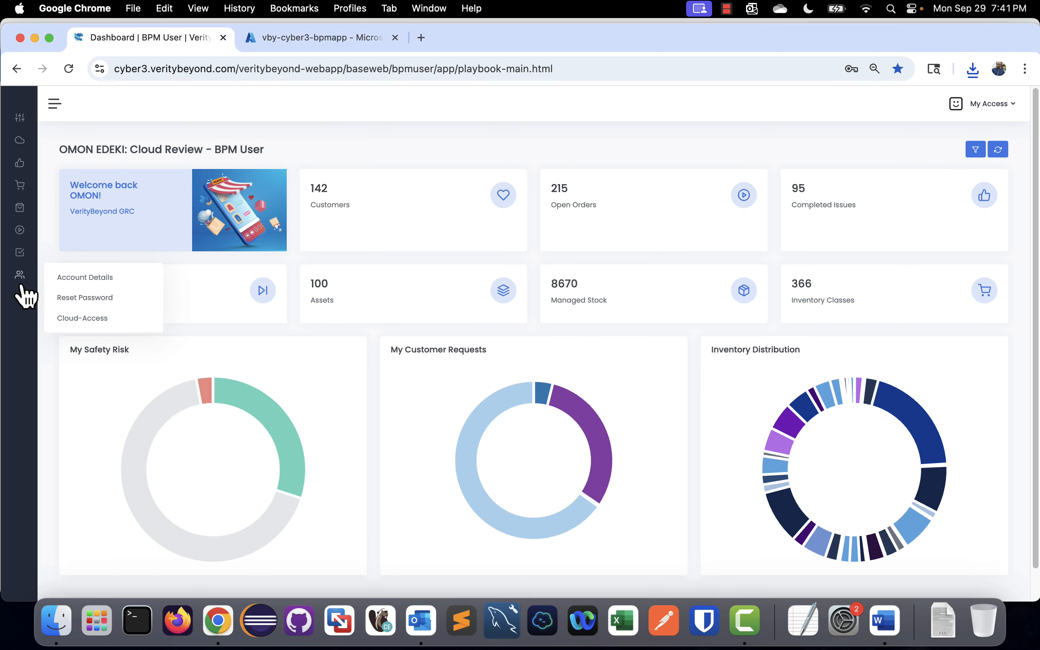
click(73, 320)
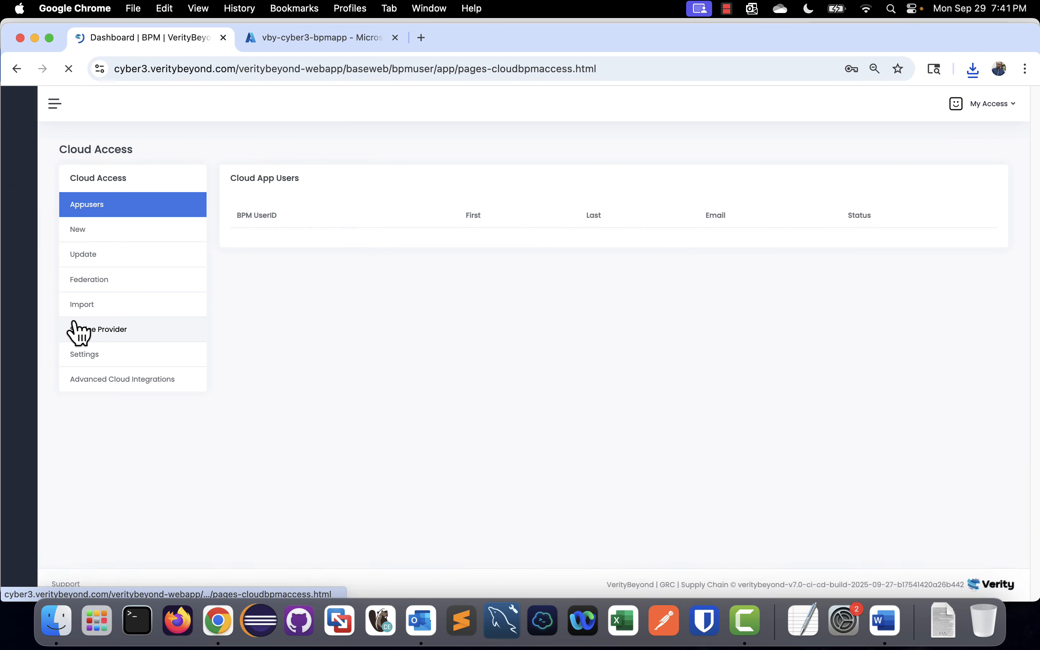
click(120, 390)
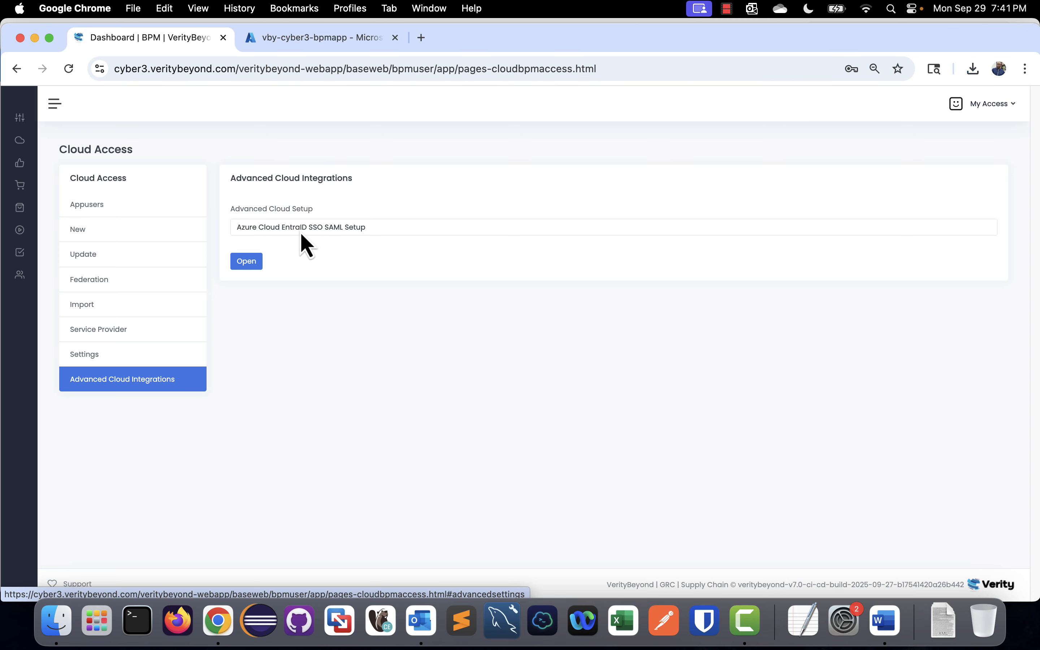
click(249, 263)
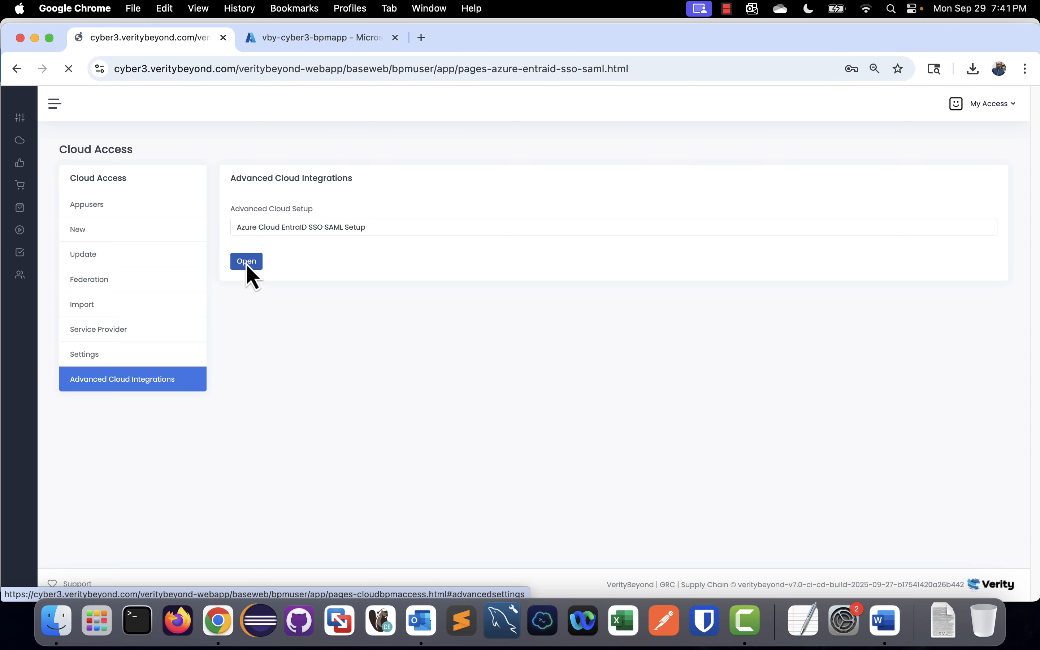
Fill in a placeholder Azure Tenant ID in the EntraID SAML setup form, and return to the dashboard without submitting it
click(350, 228)
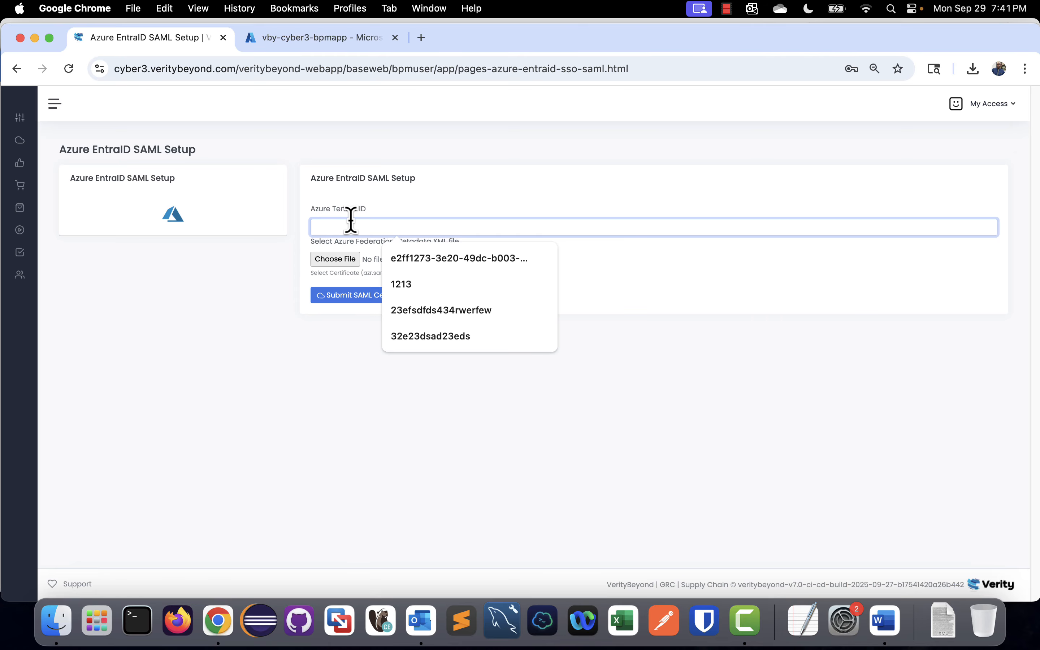
text(09rsa090ew9rewrew0)
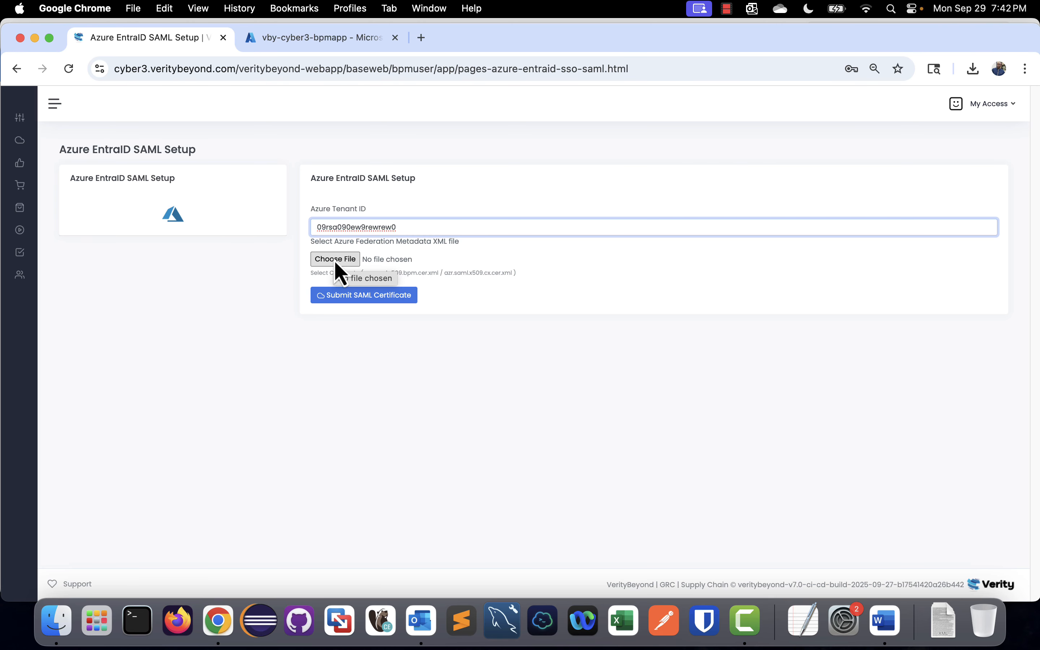
click(341, 41)
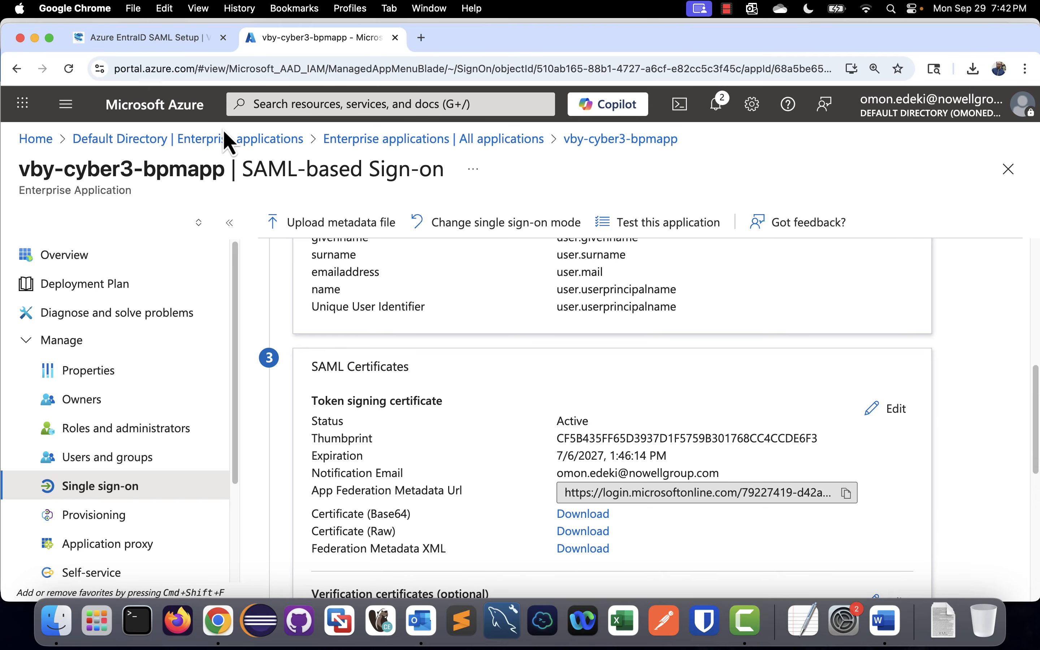
click(143, 41)
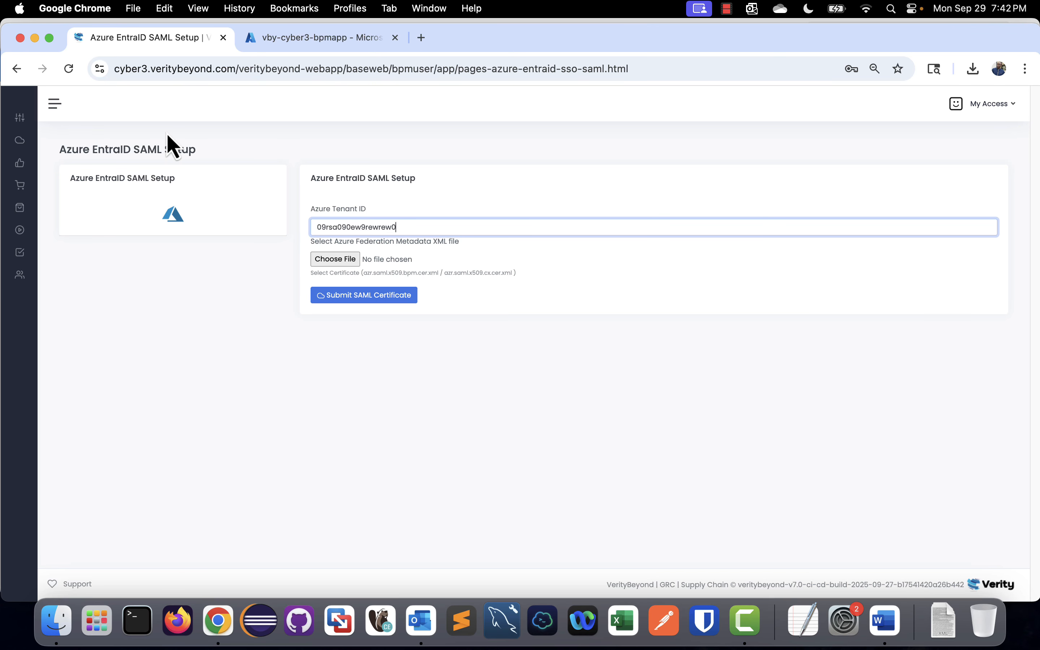
click(19, 101)
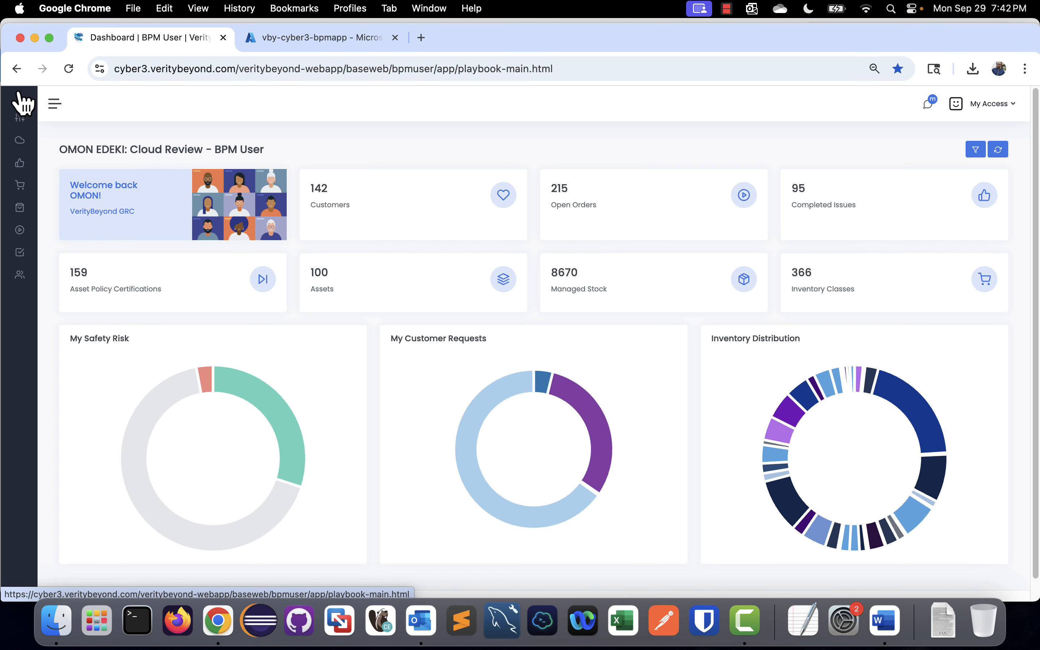
Switch to the Azure portal and examine the properties of the vby-cyber3-bpmapp enterprise application, including its URLs and IDs
click(325, 38)
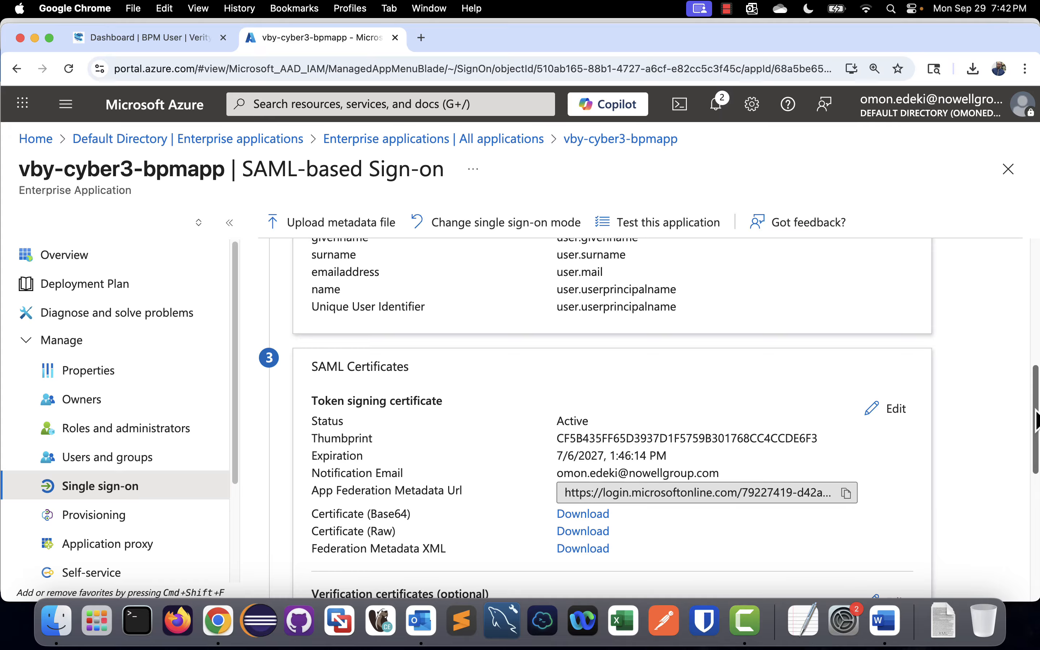
mouse_move(1037, 410)
mouse_down()
mouse_move(1037, 501)
mouse_move(1038, 407)
mouse_up()
click(100, 378)
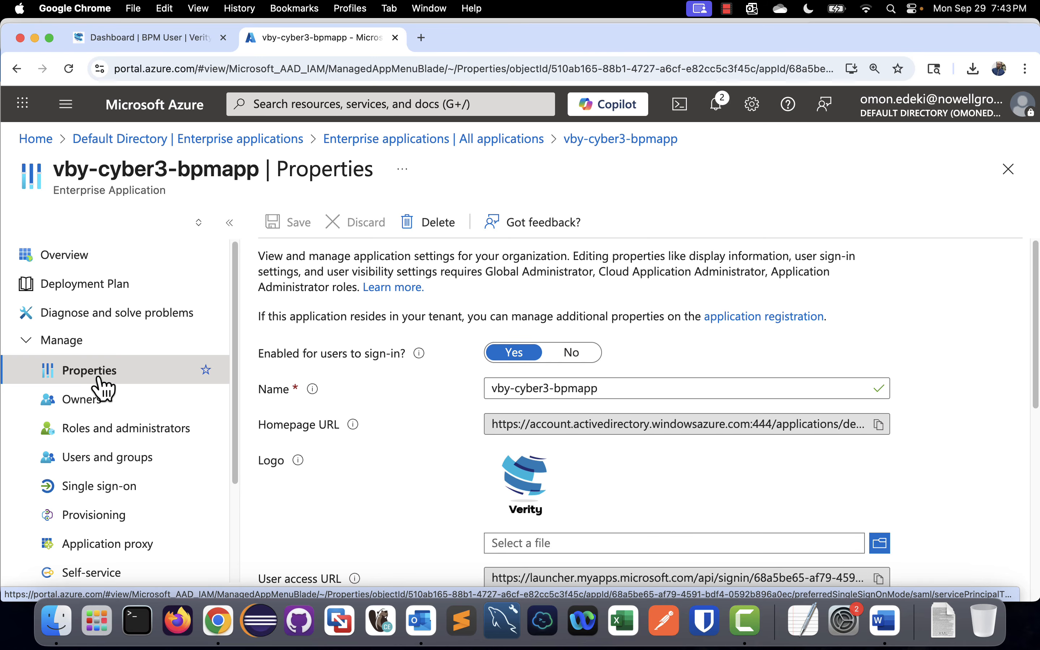
drag(1036, 295, 1039, 346)
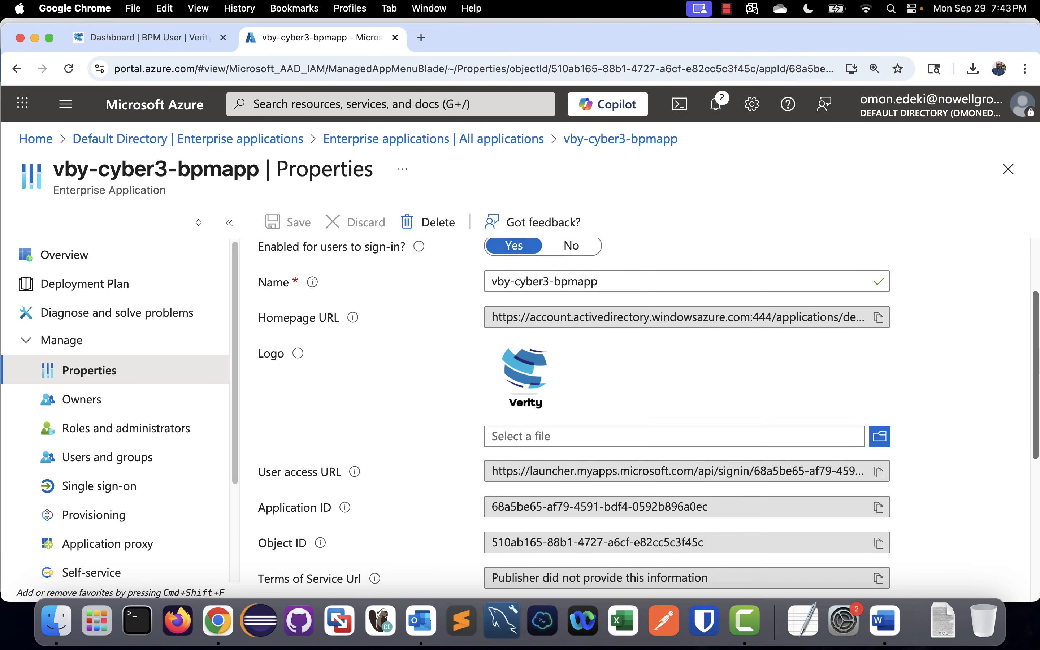
scroll(587, 458, down, 3)
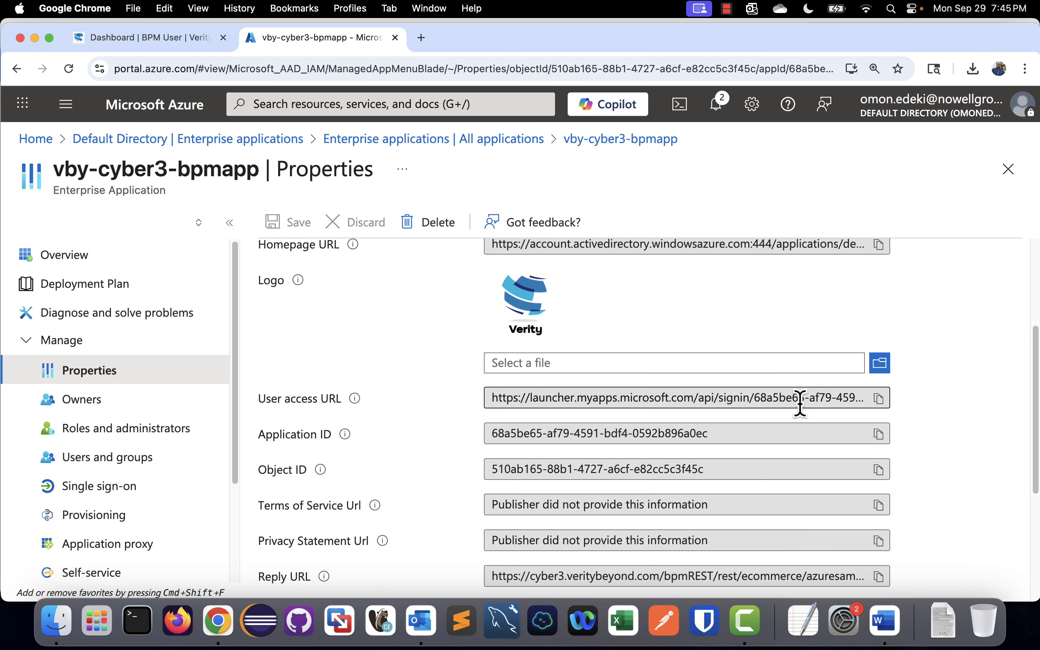
click(754, 636)
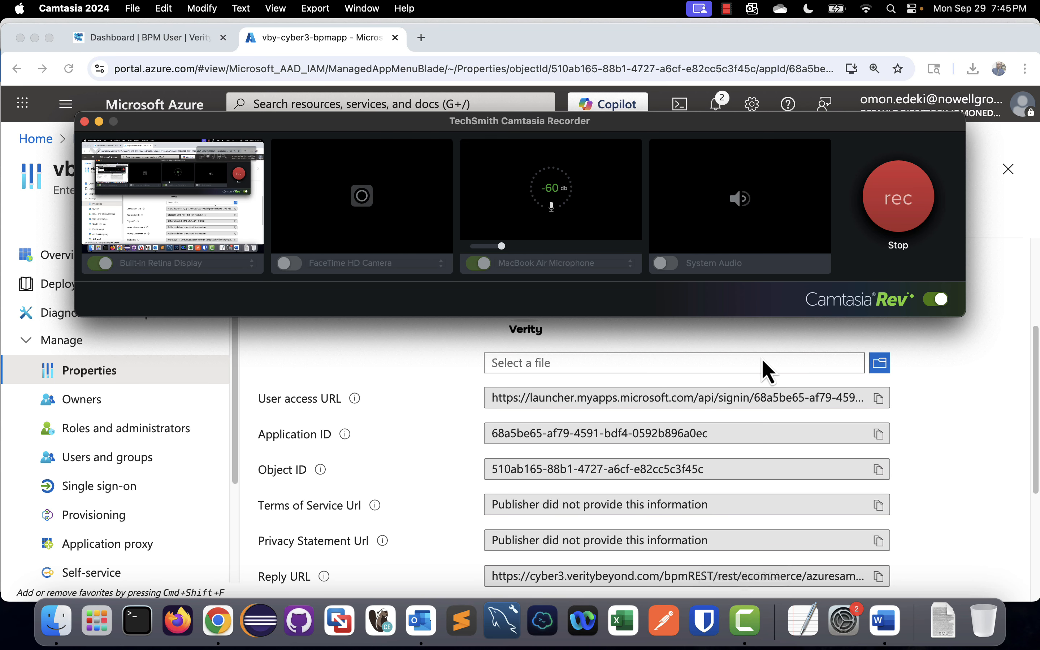